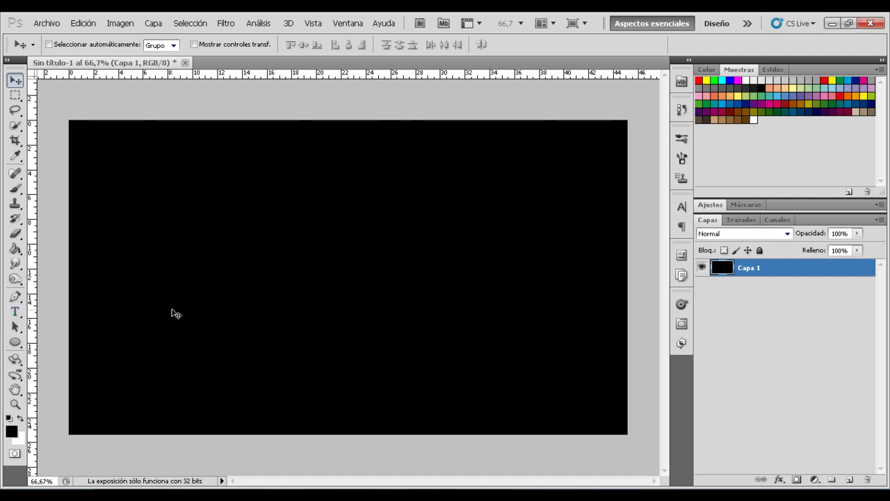
- With the Type tool, drag a paragraph text box across the upper middle of the canvas
left_click(15, 312)
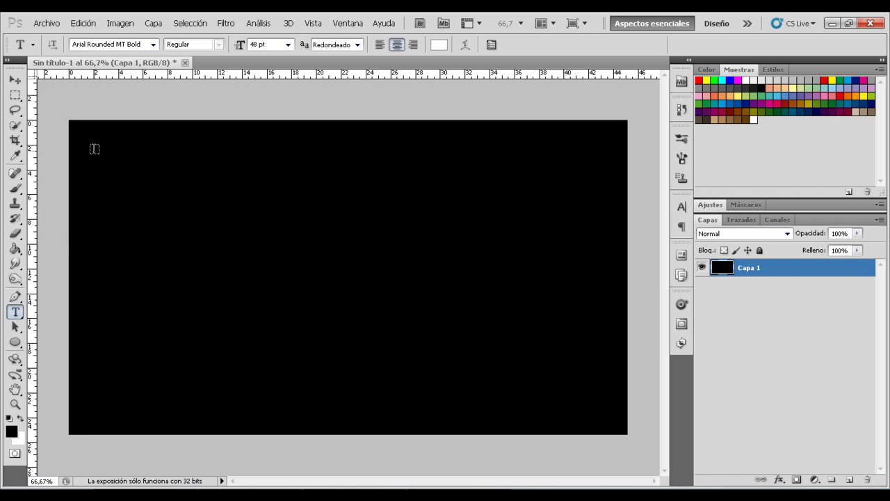
mouse_move(135, 181)
left_mouse_down()
mouse_move(446, 260)
mouse_move(533, 261)
left_mouse_up()
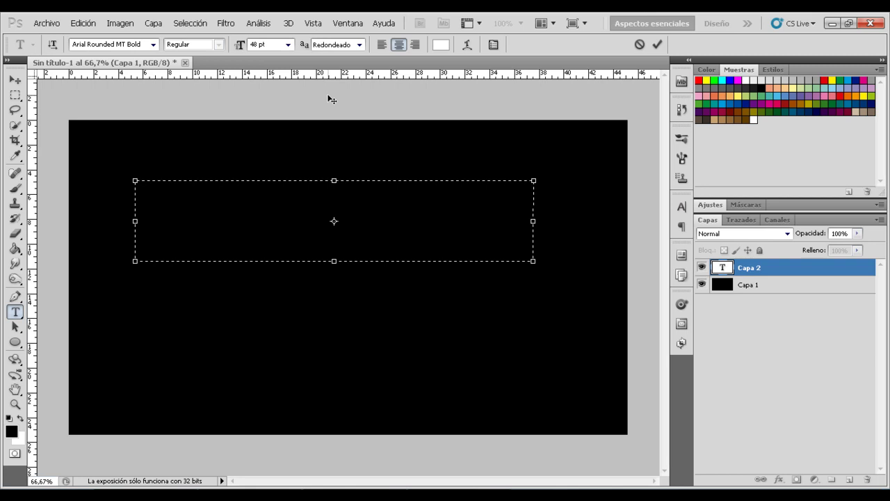
- Set the type font to AlienMushrooms from the font family list
left_click(153, 45)
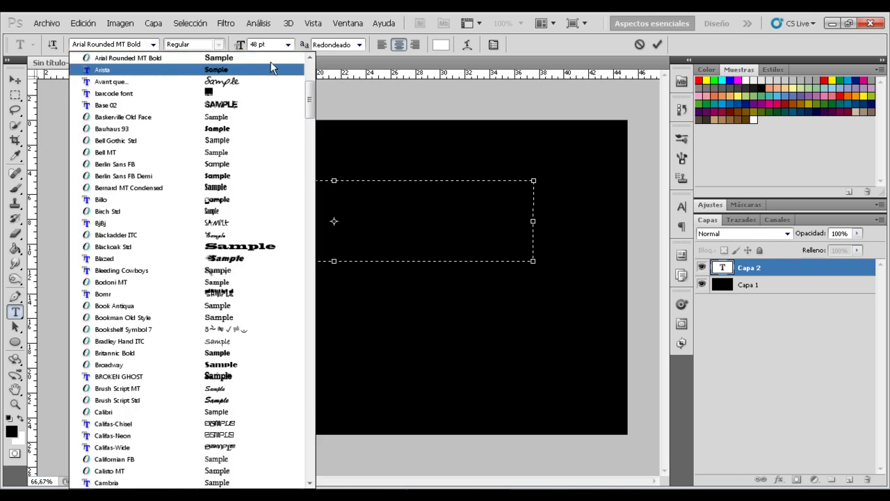
left_click_drag(311, 108, 312, 79)
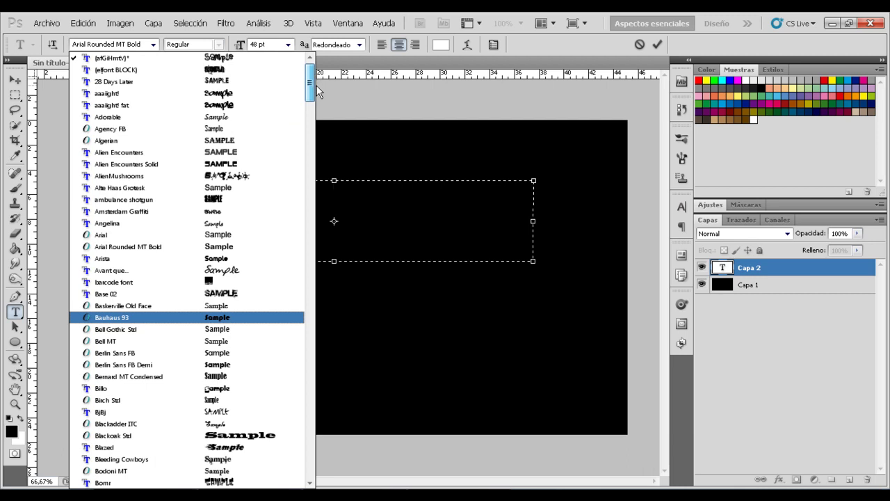
left_click_drag(316, 89, 317, 98)
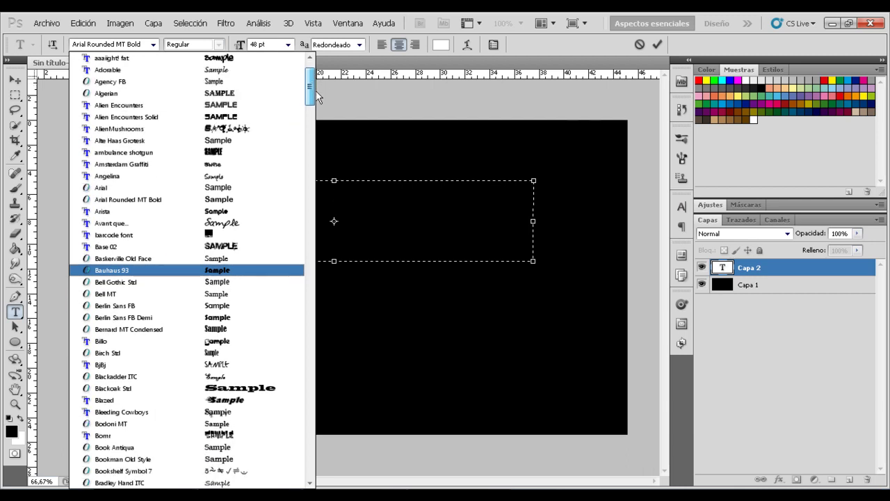
left_click(264, 129)
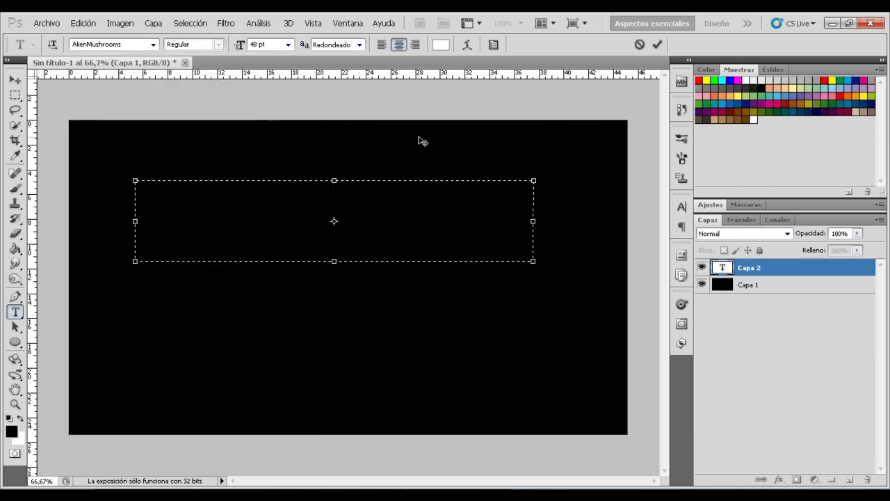
- Type the two-line title 'TUTORIAL PHOTOSHOP' / 'HERRAMIENTA TEXTO' and commit it
type("TUTORIAL PHOT")
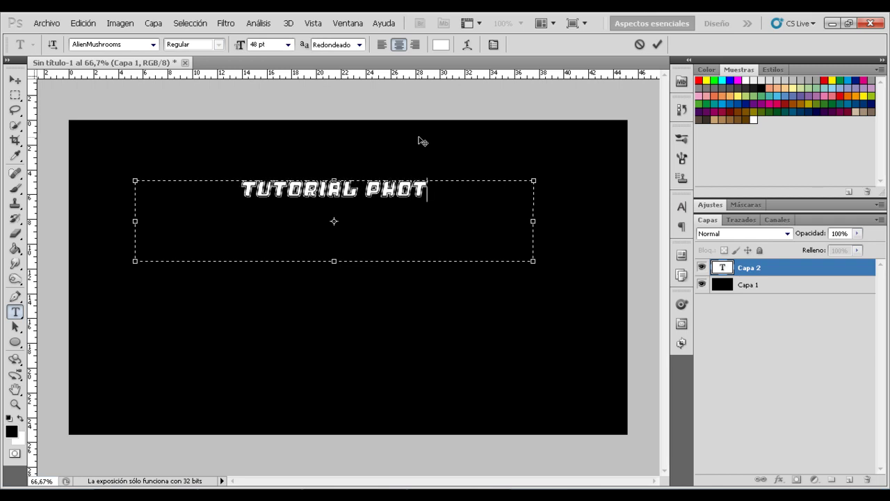
type("OSHOP")
key("Return")
type("HERRAMIENTA TEX")
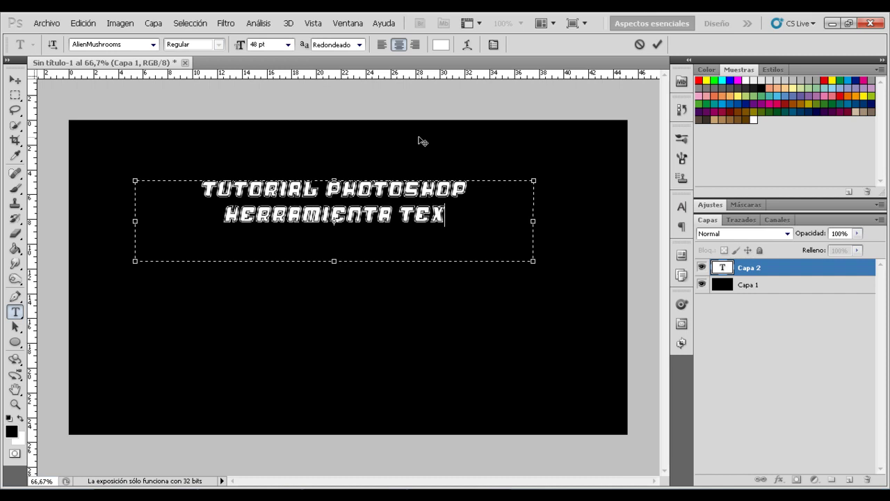
type("TO")
key("Return")
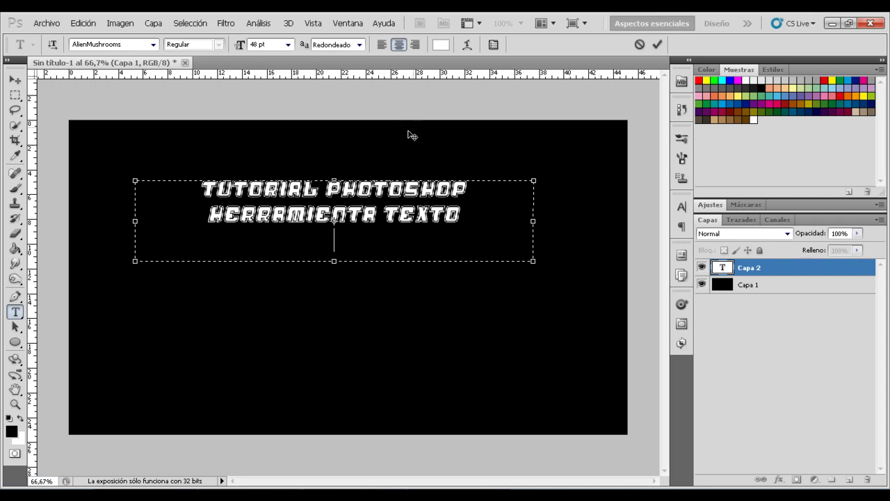
left_click(657, 45)
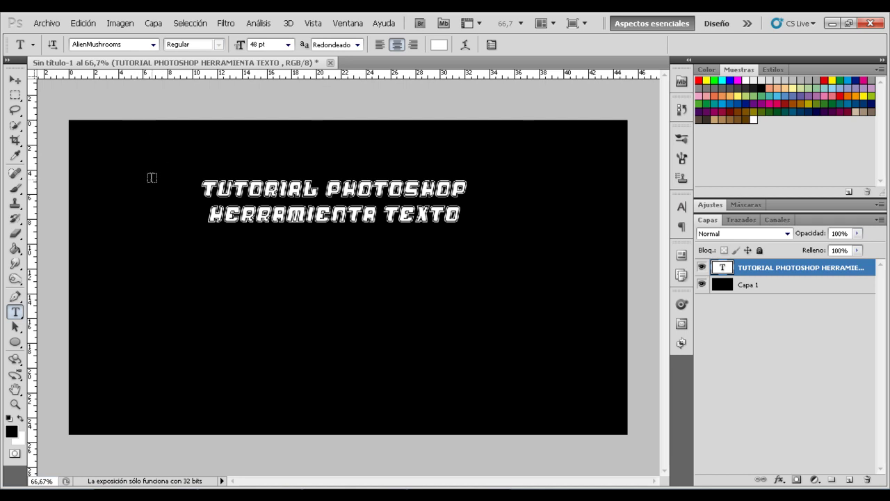
- Zoom the canvas in to 100% around the title, then scroll the view
key("z")
key("alt")
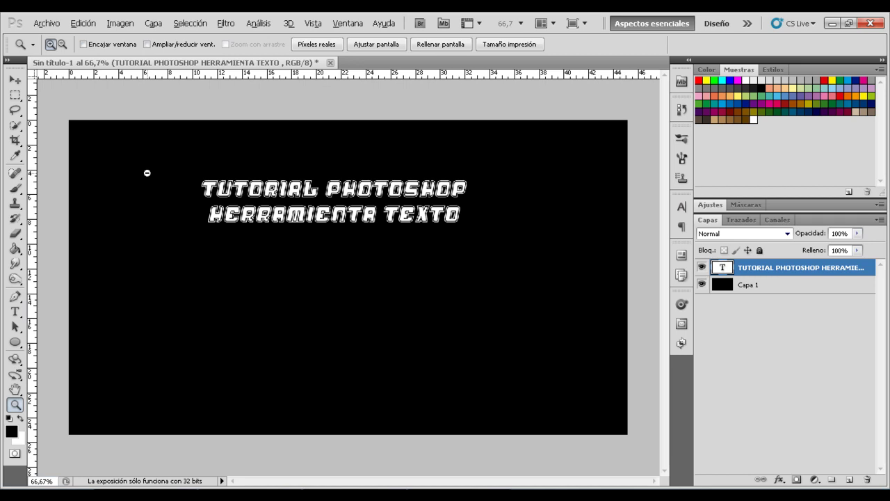
left_click_drag(70, 121, 467, 349)
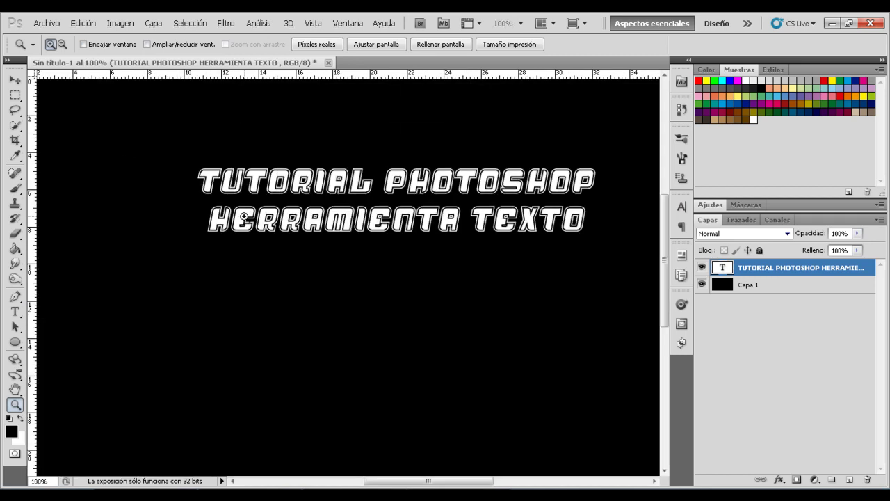
key("t")
left_click_drag(401, 481, 410, 480)
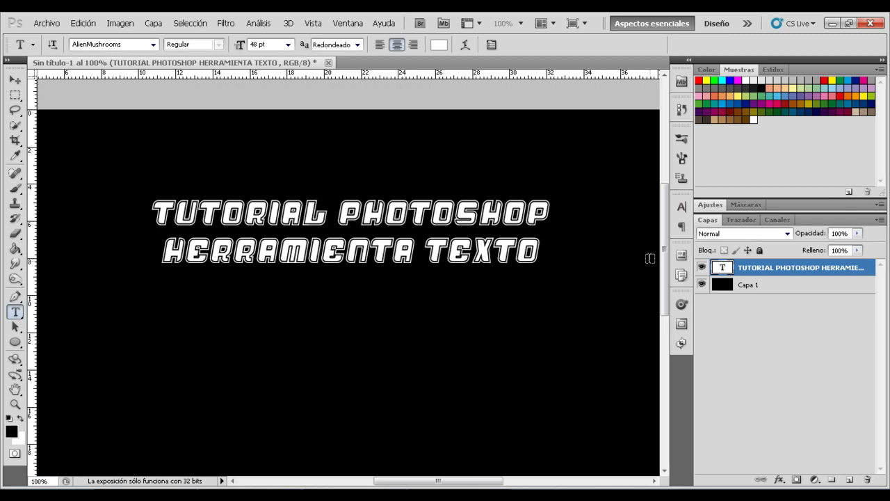
left_click_drag(664, 245, 661, 282)
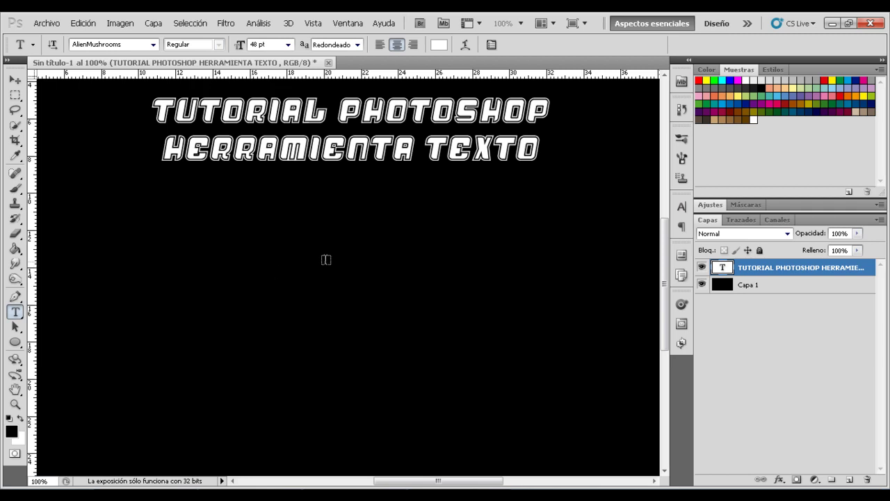
left_click(312, 265)
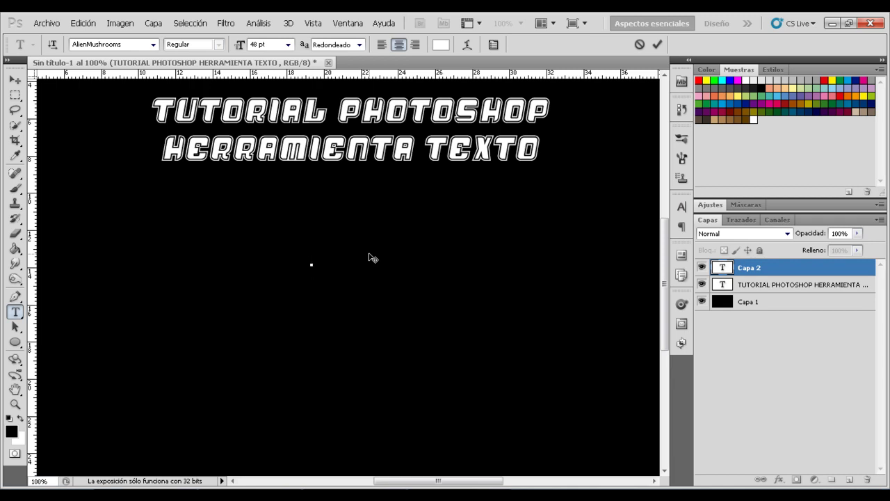
type("POR L")
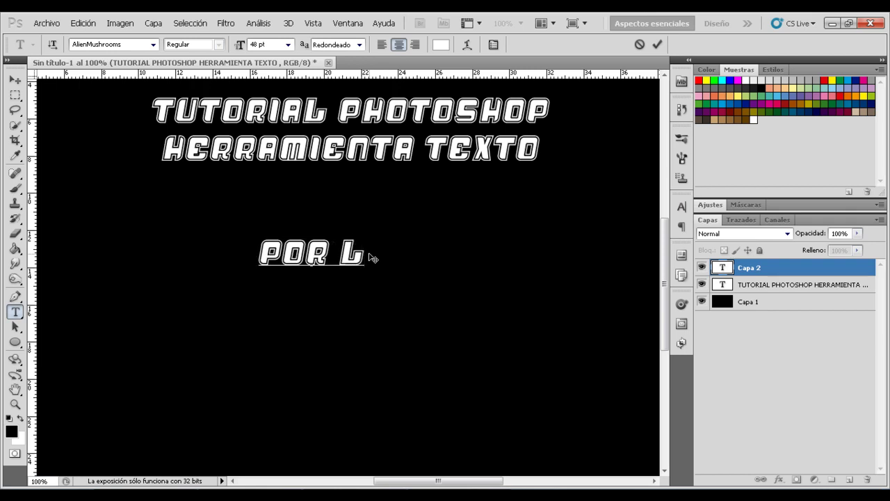
type("DS")
key("BackSpace")
type("LG3")
key("Return")
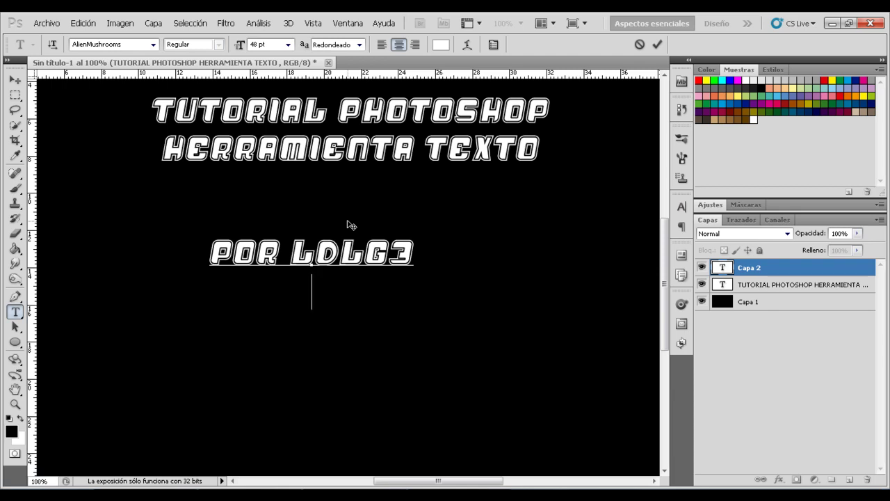
left_click(657, 45)
scroll(348, 259, "up", 2)
scroll(347, 259, "up", 1)
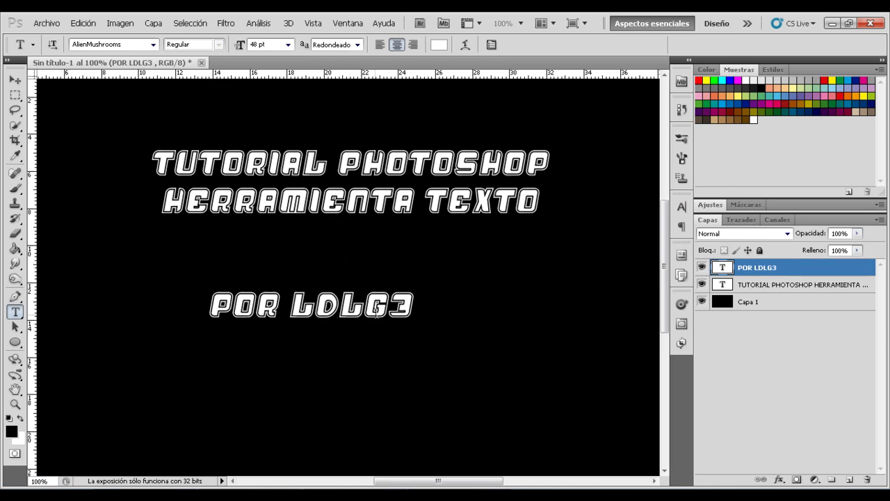
left_click_drag(414, 306, 197, 307)
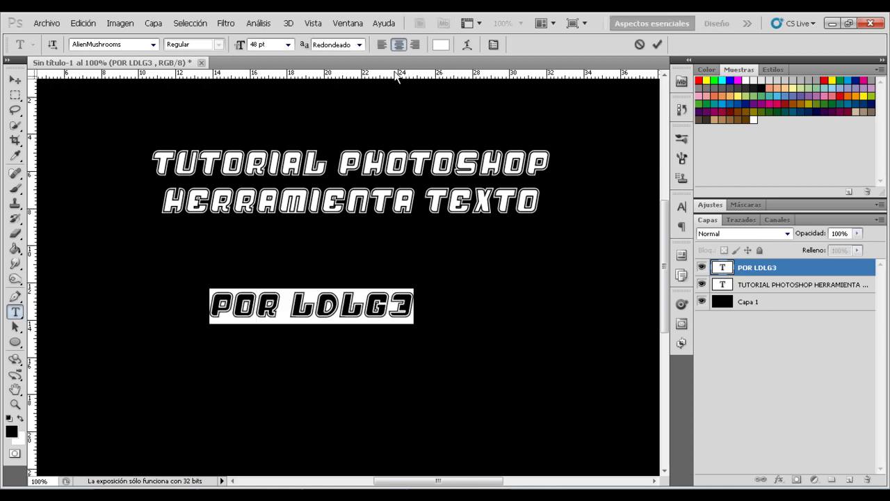
key("BackSpace")
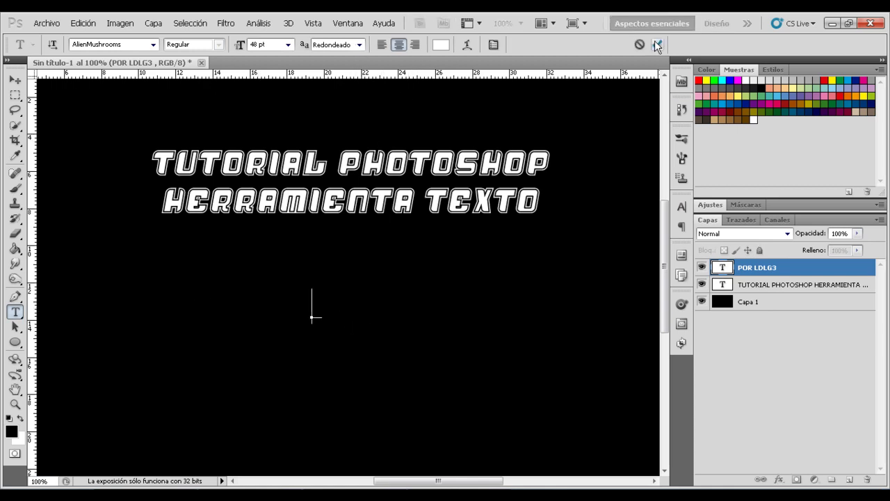
left_click(640, 43)
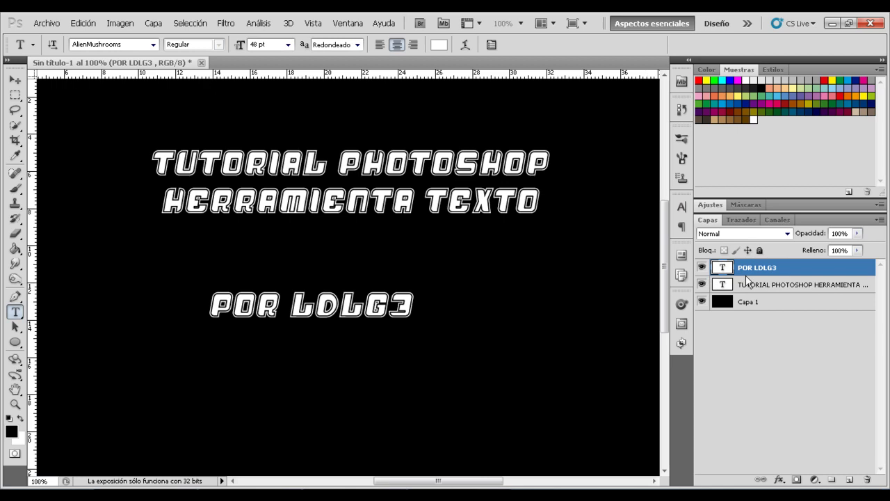
key("Delete")
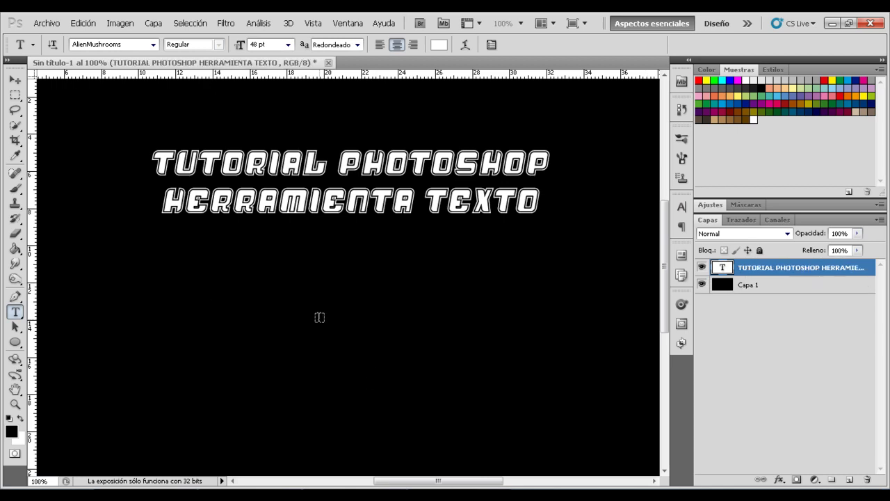
left_click(320, 317)
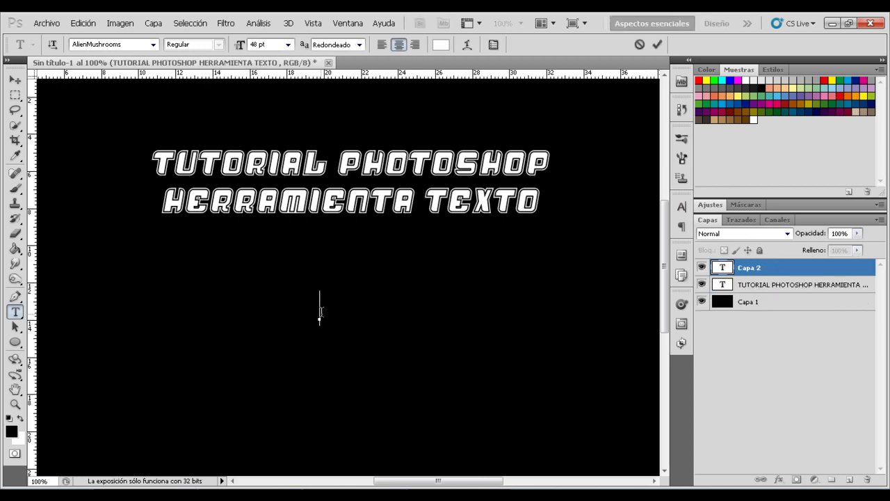
left_click(53, 46)
left_click(53, 44)
type("LUCAS")
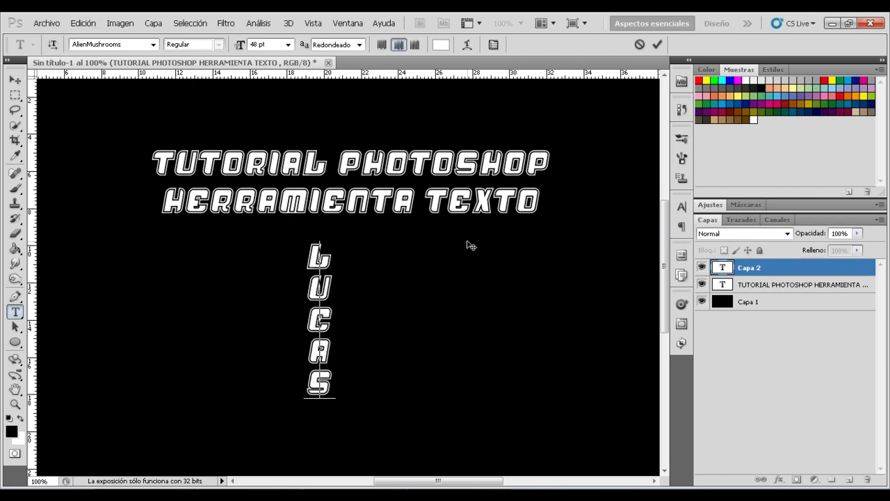
type(" DAMIAN")
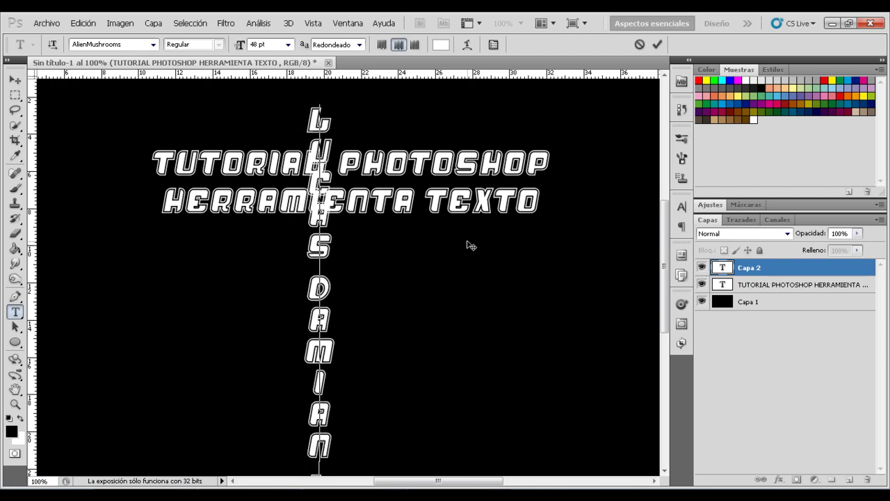
key("BackSpace")
key("BackSpace")
key("BackSpace")
key("BackSpace")
key("BackSpace")
key("BackSpace")
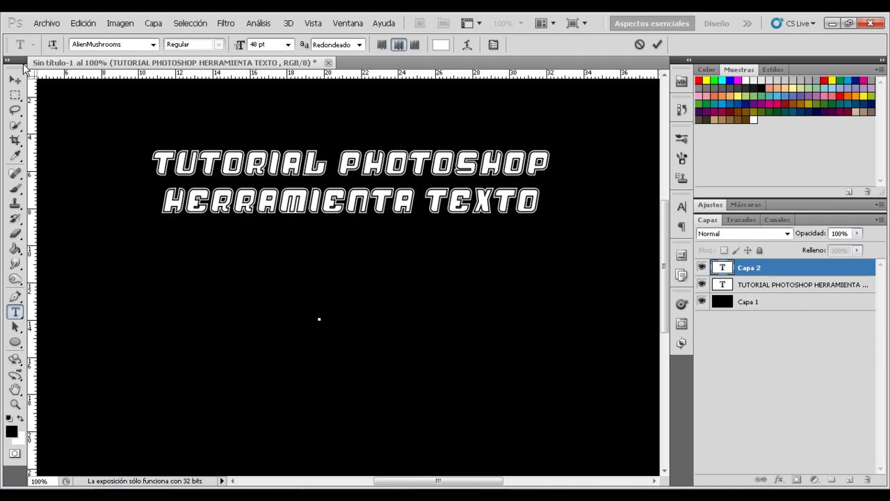
left_click(48, 44)
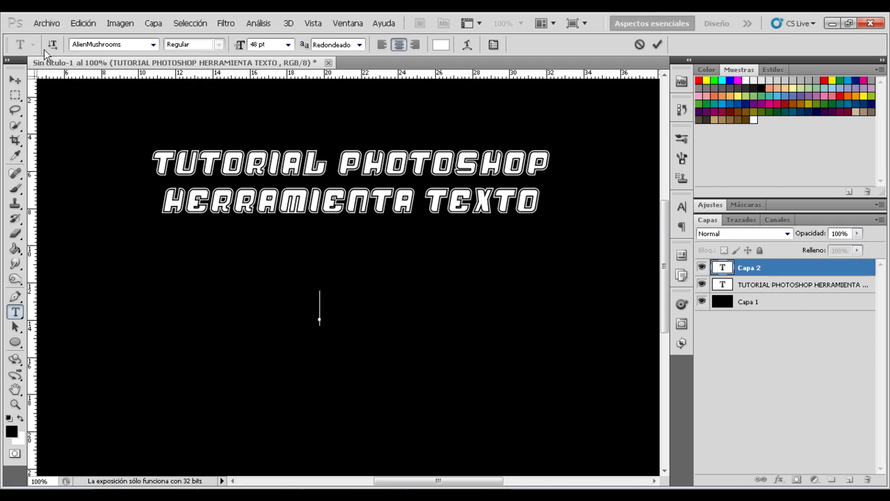
- Choose 'the quiet scream' from the font family list
left_click(151, 46)
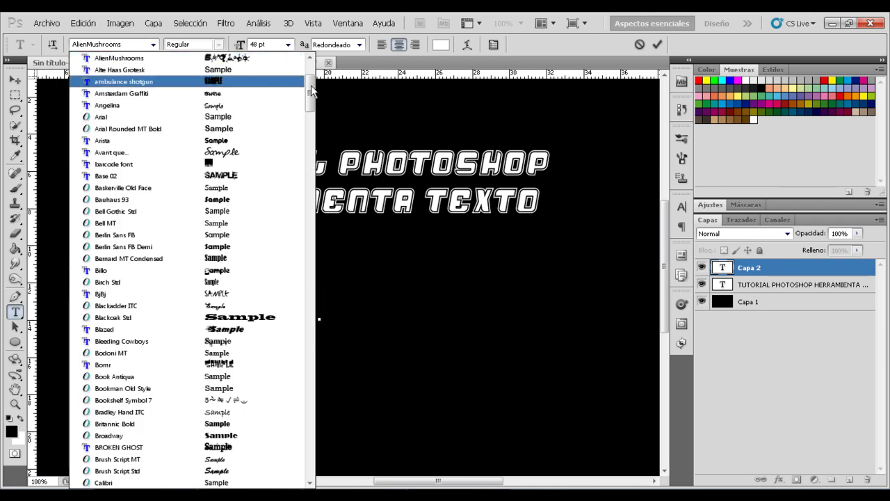
scroll(311, 85, "up", 3)
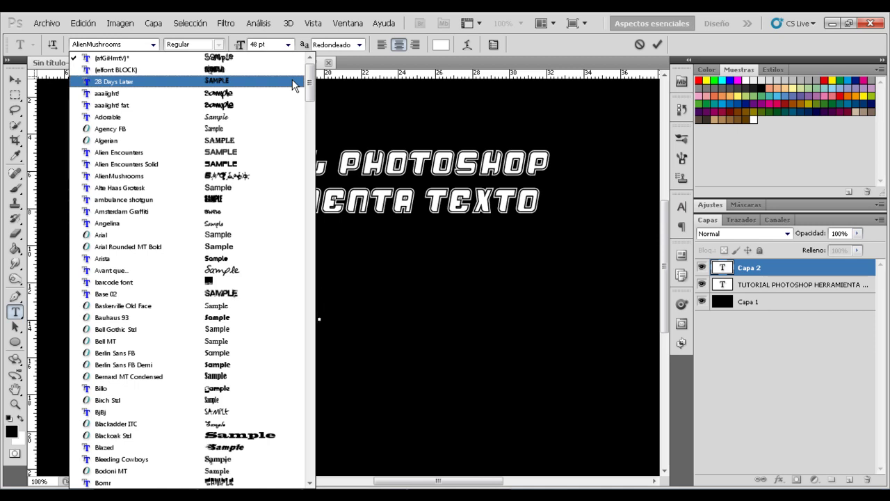
mouse_move(311, 85)
left_mouse_down()
mouse_move(294, 231)
mouse_move(294, 443)
mouse_move(293, 393)
left_mouse_up()
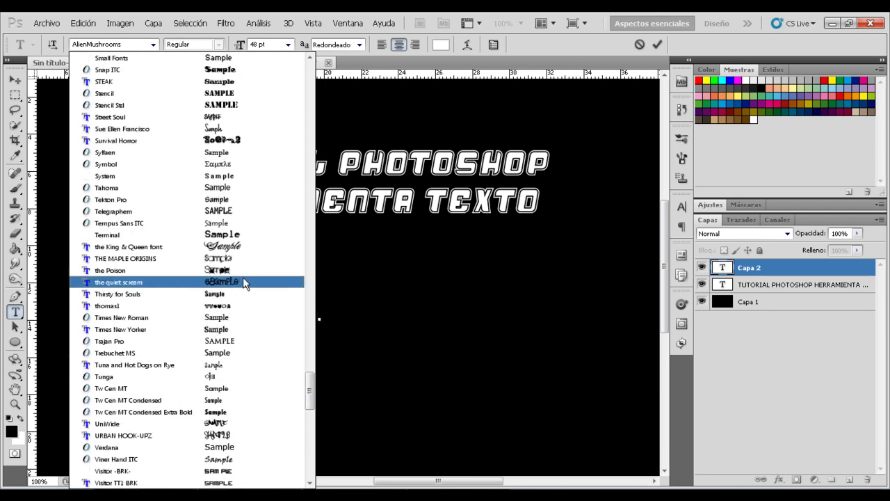
left_click(242, 278)
- Type sample letters such as 'Ll Cc Ss' to preview the font, then erase them all
type("se mmpp")
key("BackSpace")
key("BackSpace")
key("BackSpace")
key("BackSpace")
key("BackSpace")
type("mmppl")
key("BackSpace")
key("BackSpace")
key("BackSpace")
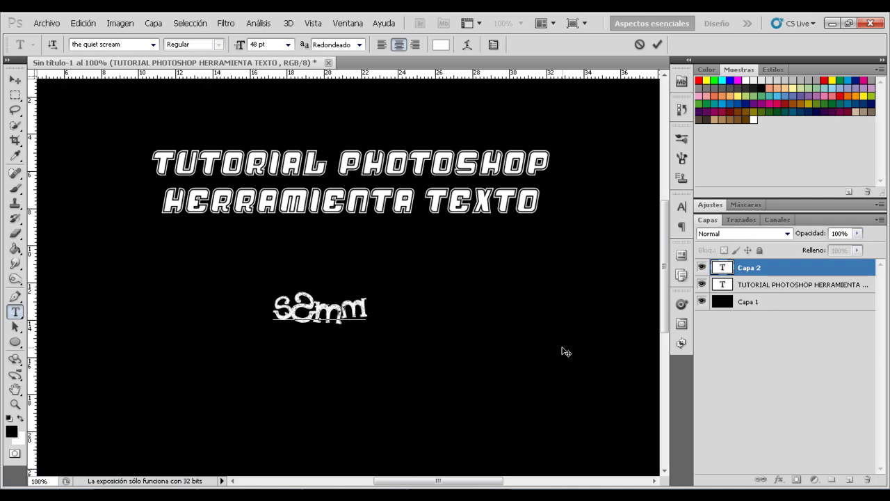
key("BackSpace")
key("BackSpace")
key("BackSpace")
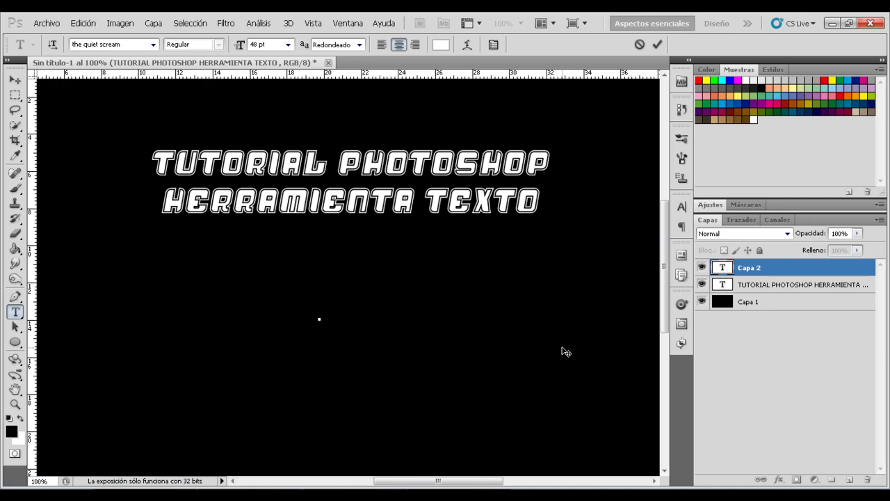
type("ww")
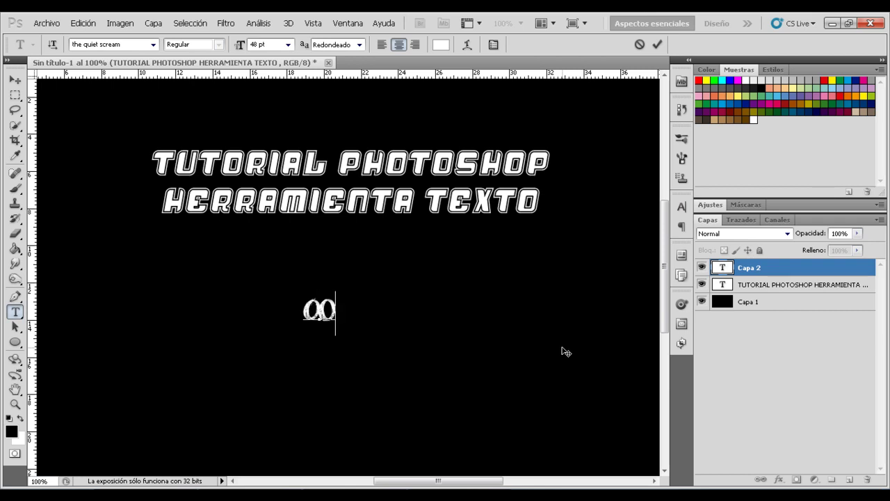
key("BackSpace")
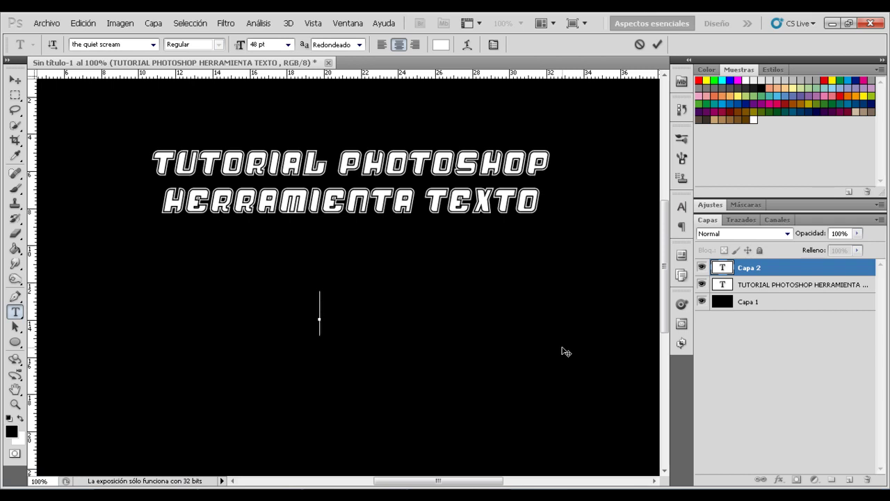
type("Ll Cc Ss")
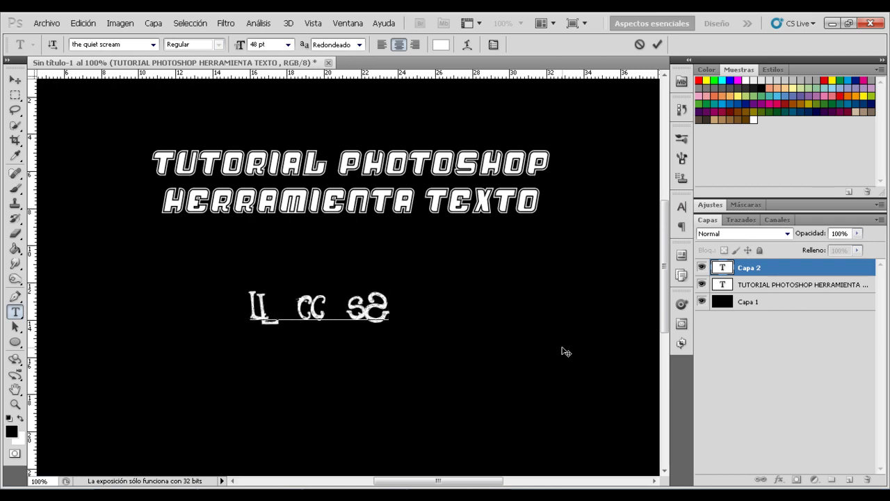
key("Return")
key("Return")
key("Return")
key("BackSpace")
key("BackSpace")
key("BackSpace")
key("BackSpace")
key("BackSpace")
key("BackSpace")
key("BackSpace")
key("BackSpace")
key("BackSpace")
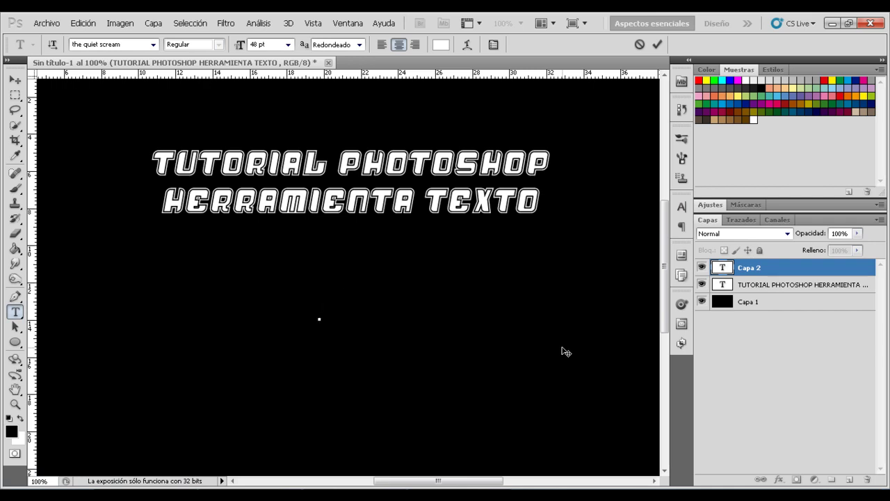
key("BackSpace")
- Type 'lucas' below the title in the UniWide font
left_click(153, 44)
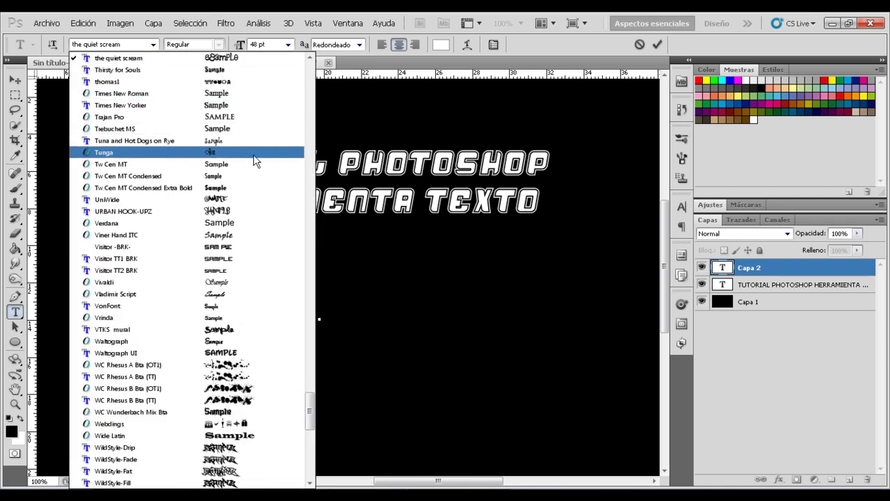
left_click(222, 199)
type("lucas")
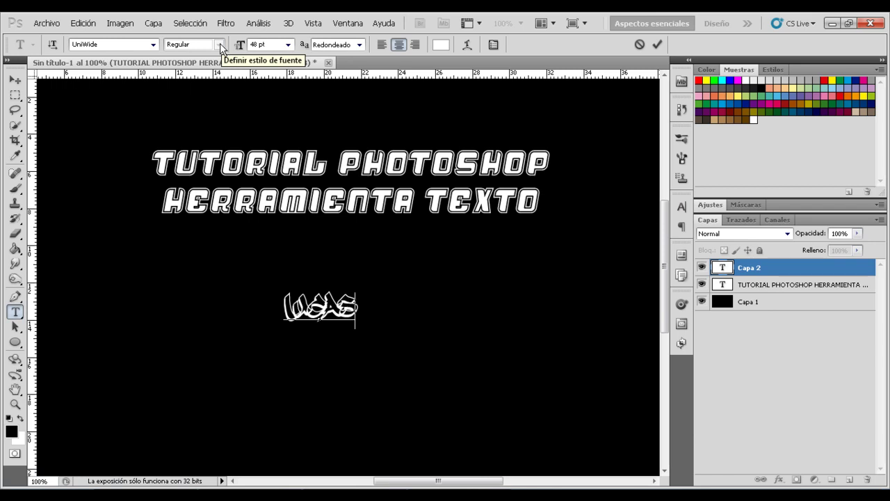
- Try Visitor TT1 BRK, then Verdana Regular, and select the whole LUCAS word
left_click(152, 44)
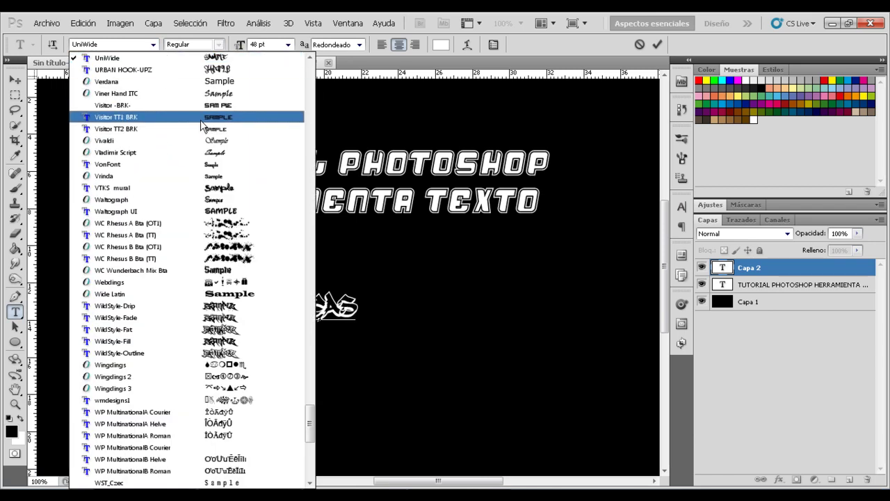
left_click(200, 118)
left_click(328, 304)
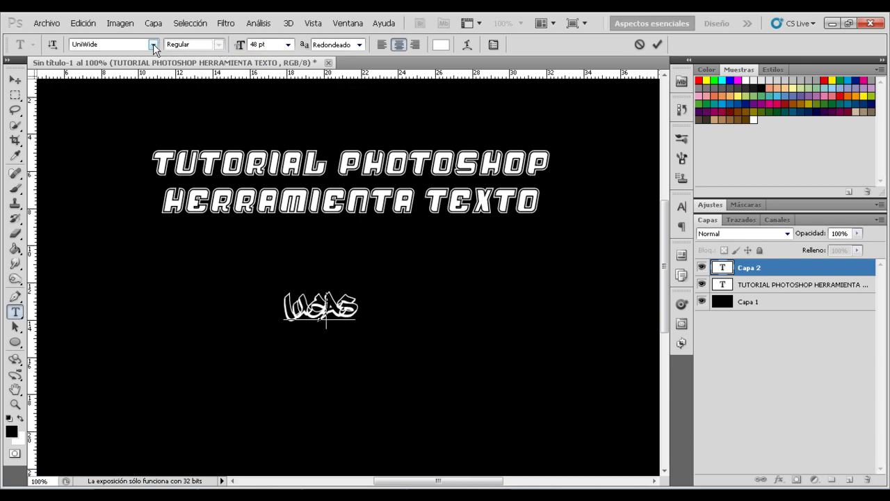
left_click(153, 44)
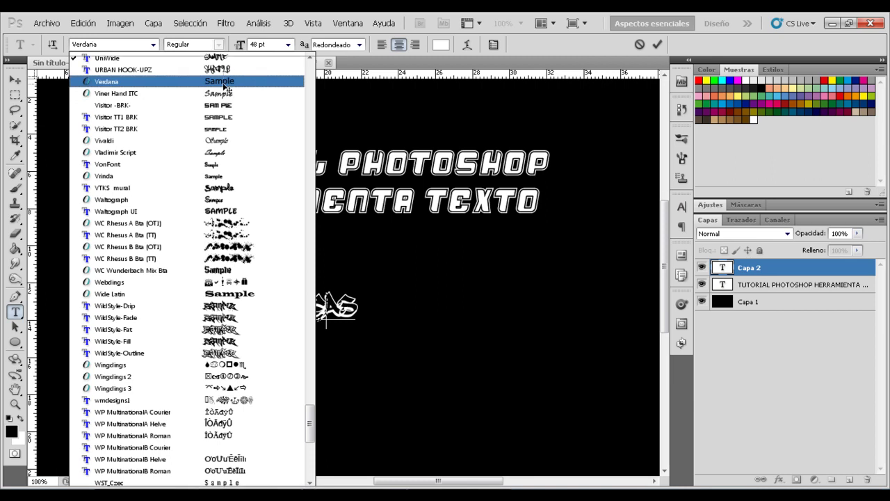
left_click(229, 81)
left_click(218, 46)
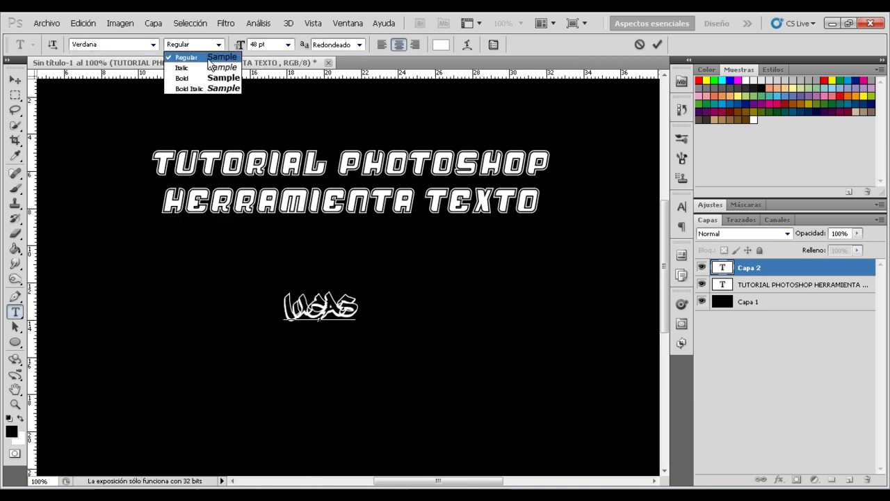
left_click(212, 59)
left_click_drag(352, 306, 274, 307)
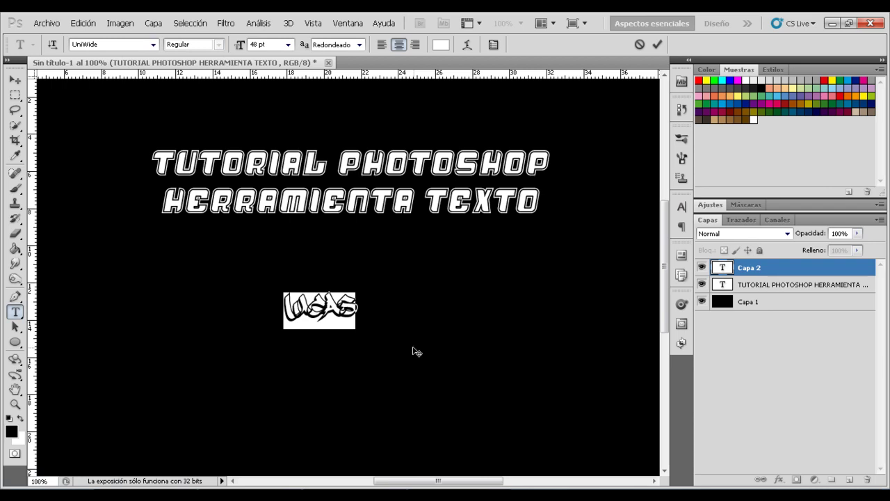
- Hide the text selection highlight and pick Verdana from the font list
key("ctrl+h")
left_click(153, 44)
scroll(237, 136, "up", 1)
scroll(237, 135, "up", 2)
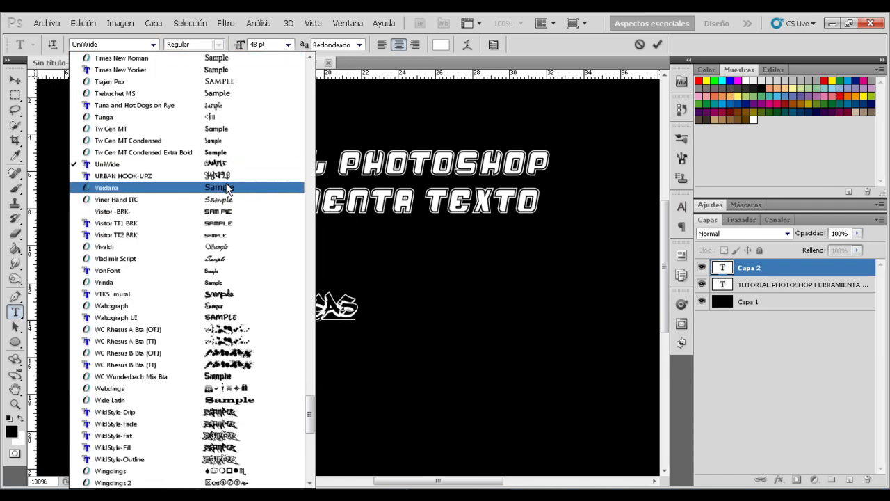
left_click(240, 185)
- Select LUCAS, apply Visitor -BRK-, then switch it back to Verdana
left_click_drag(359, 312, 271, 313)
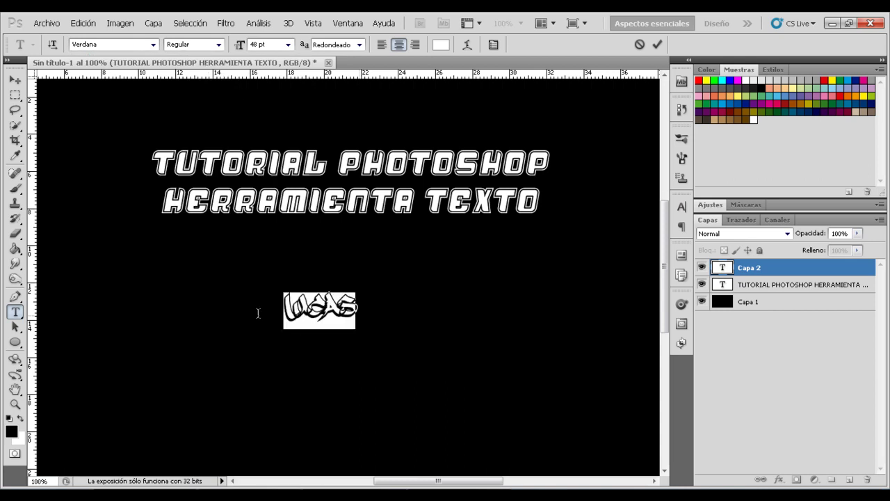
left_click(153, 45)
left_click(187, 106)
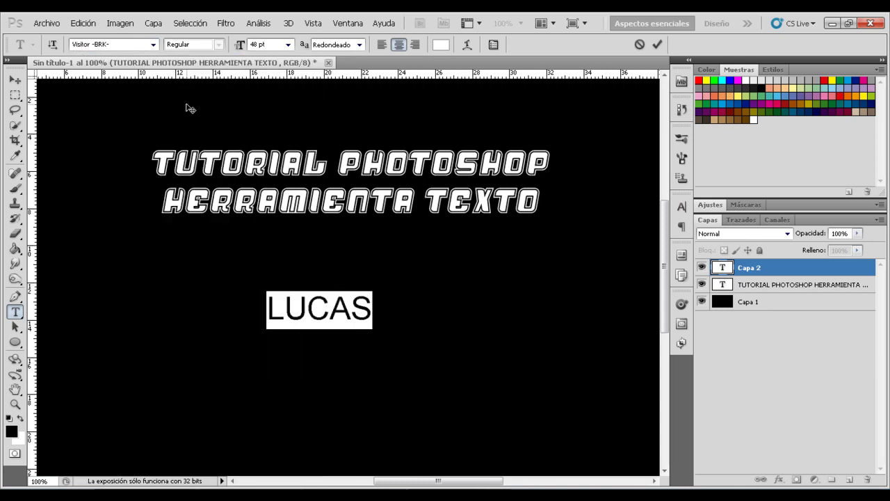
left_click(153, 44)
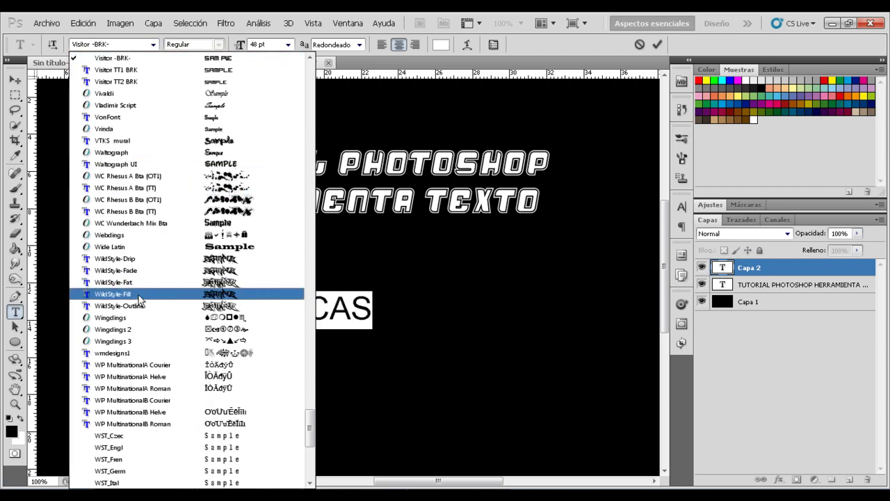
scroll(146, 111, "up", 2)
scroll(142, 125, "up", 1)
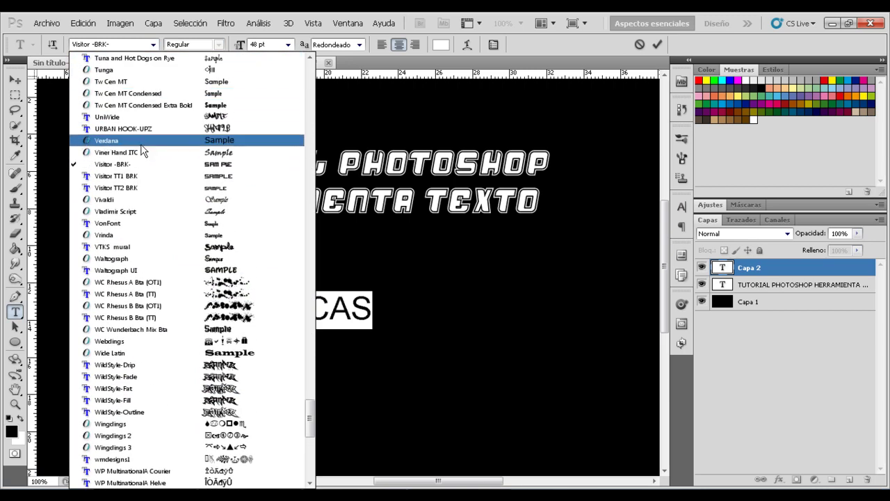
left_click(141, 139)
left_click(218, 44)
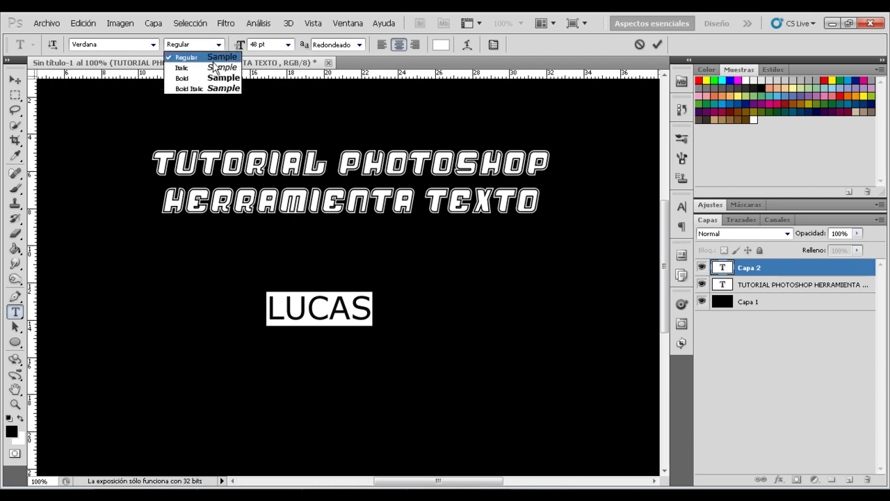
- Try Italic, Bold and Bold Italic on LUCAS, then return it to Regular
left_click(215, 67)
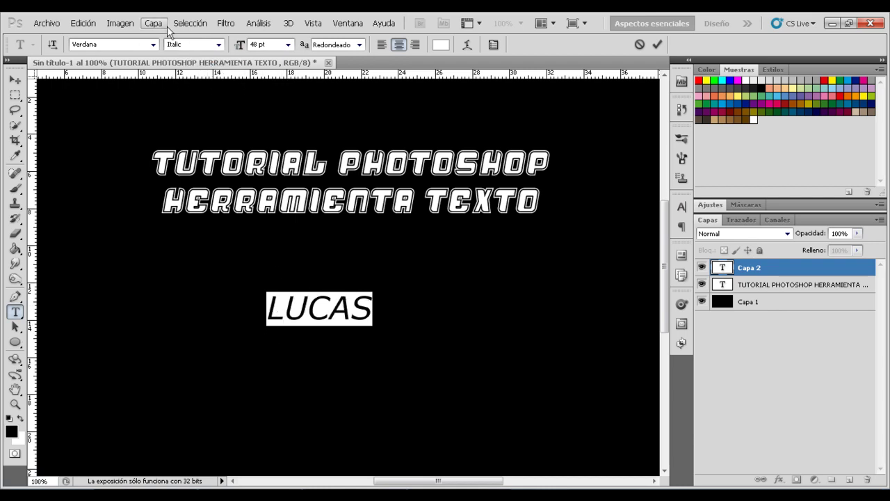
left_click(218, 44)
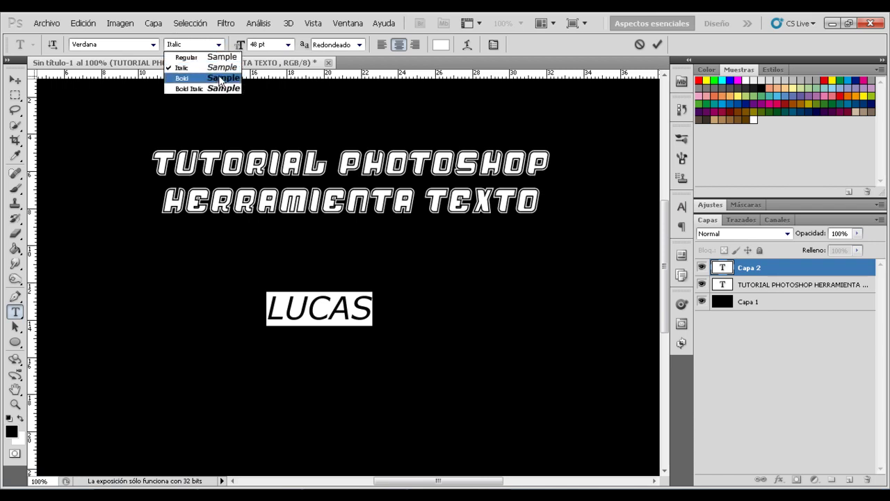
left_click(224, 77)
left_click(219, 45)
left_click(225, 88)
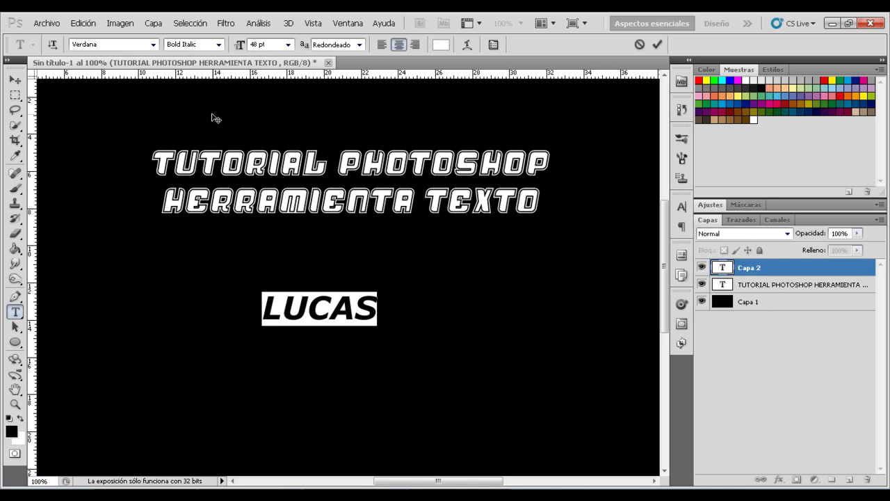
left_click(220, 46)
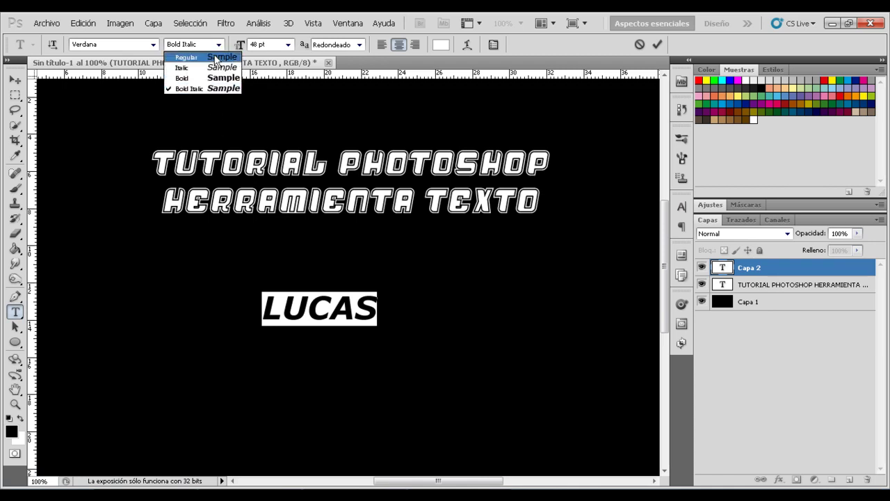
left_click(212, 58)
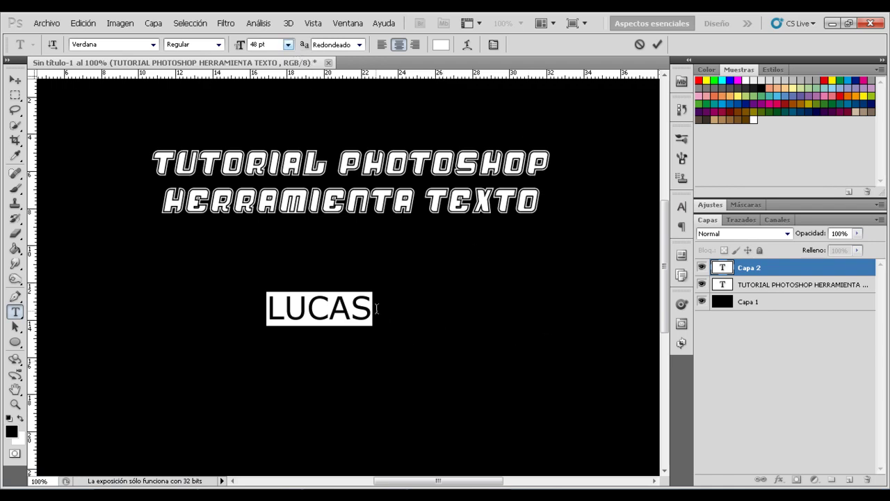
- Change the LUCAS font size by entering new values (120, then 570) in the size field
left_click(286, 45)
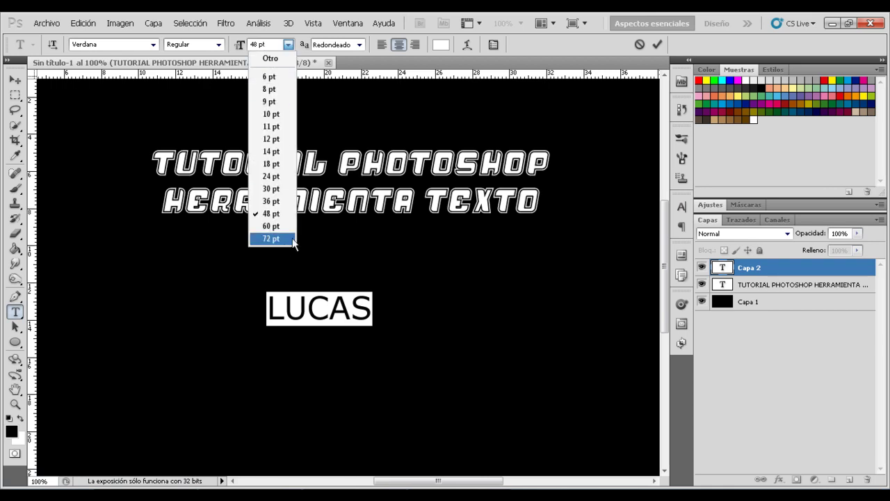
left_click(272, 45)
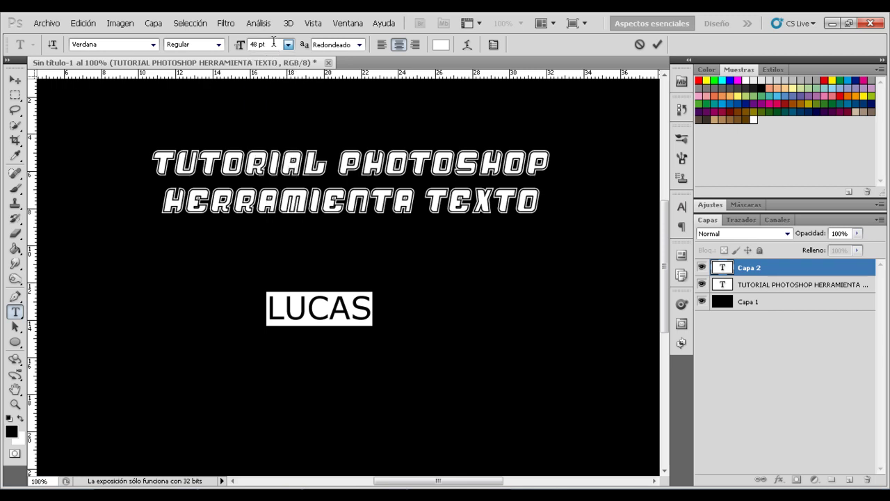
double_click(269, 43)
type("120")
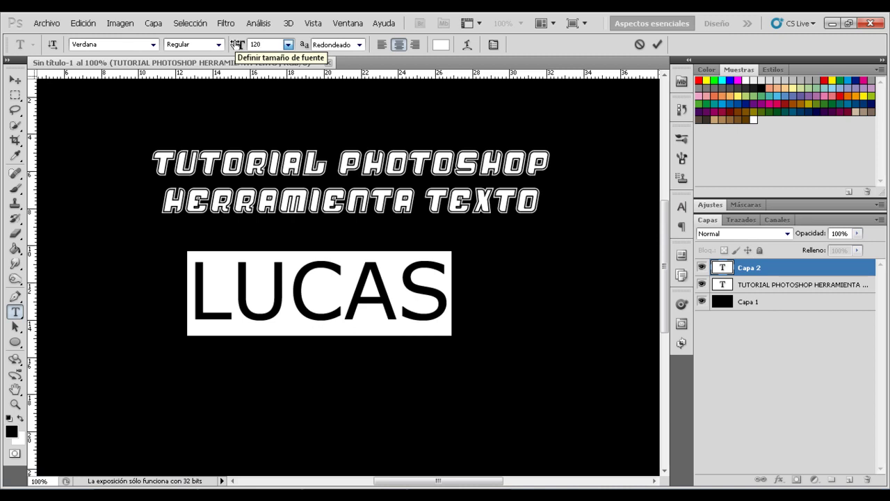
key("BackSpace")
key("BackSpace")
key("BackSpace")
type("5")
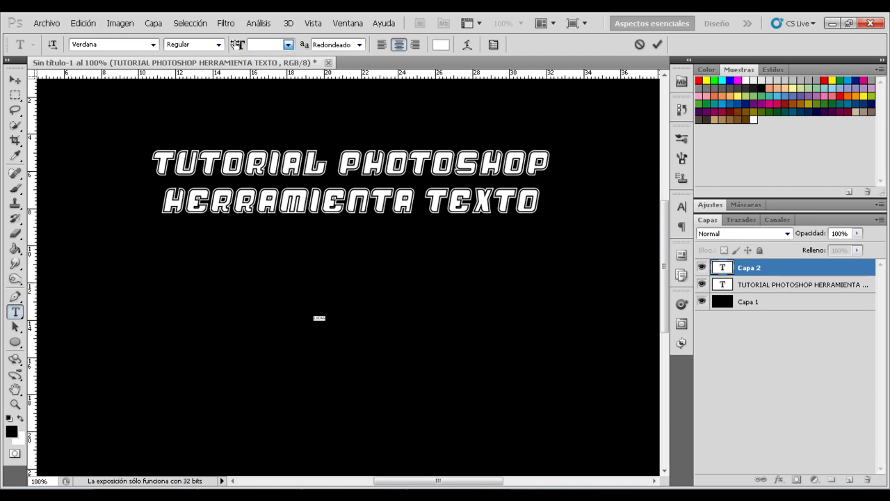
type("70")
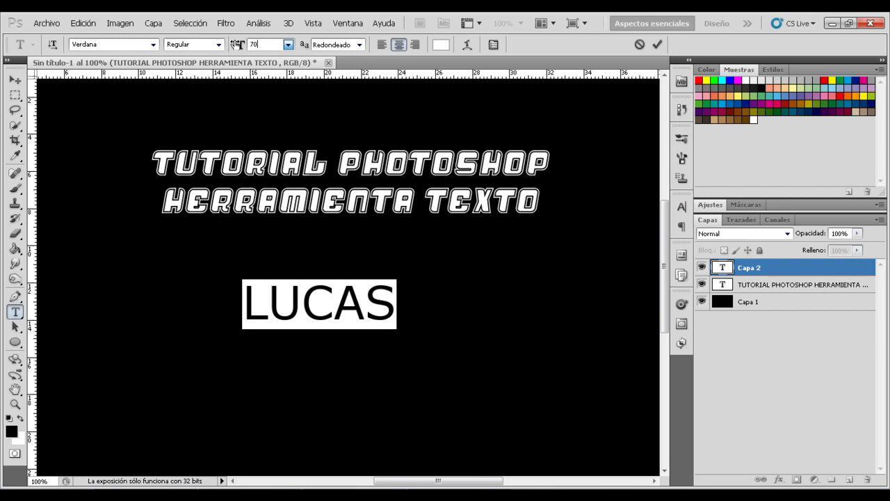
- Try Enfocado and Nítido anti-aliasing on LUCAS, then select the word
left_click(359, 44)
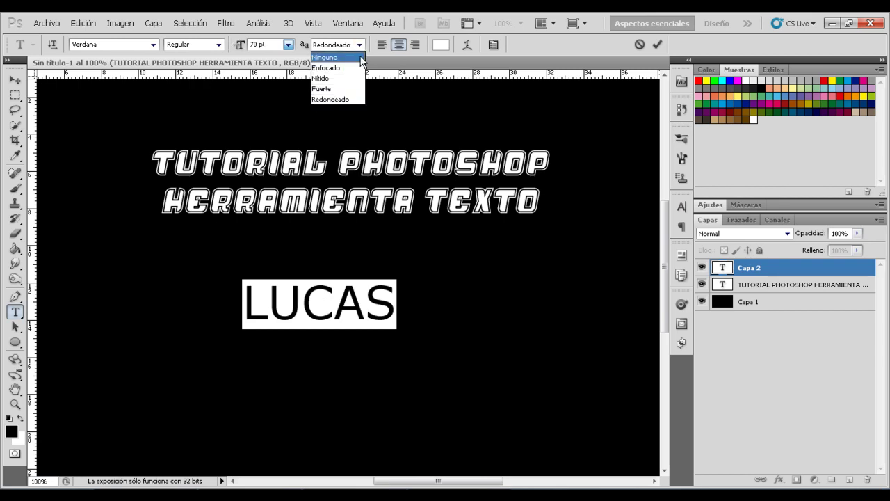
left_click(343, 64)
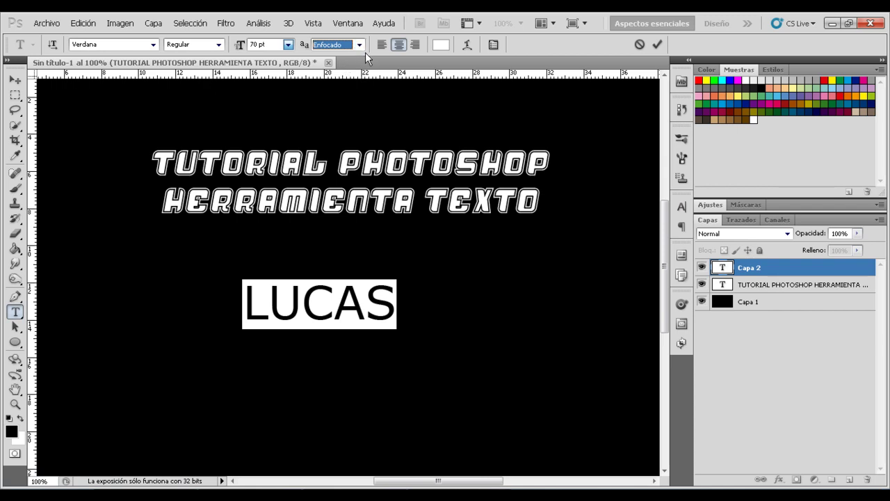
left_click(359, 47)
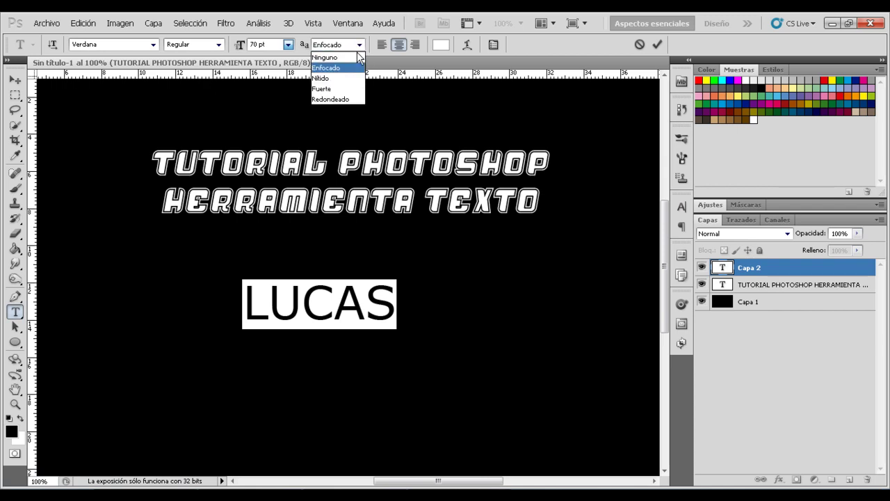
left_click(324, 80)
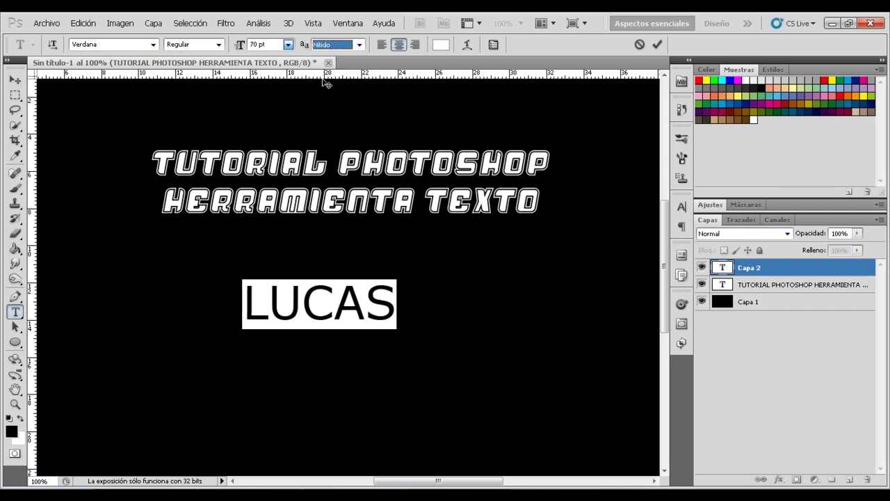
left_click(396, 301)
double_click(395, 302)
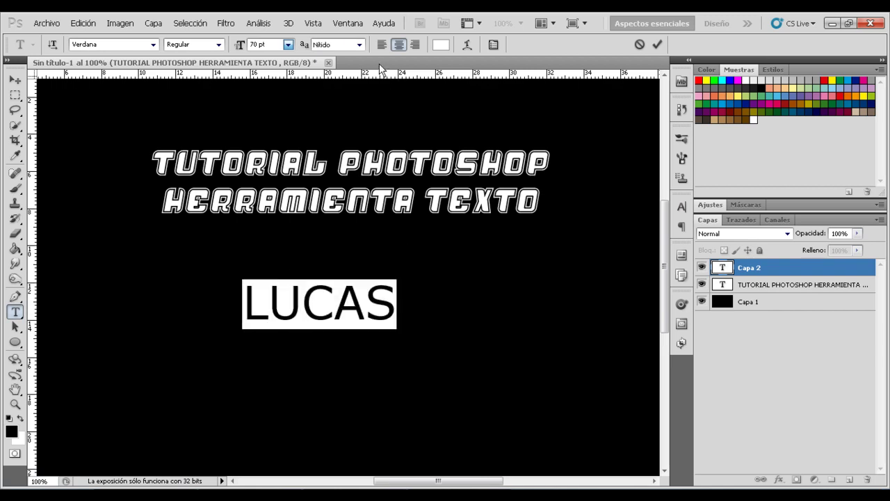
- Compare Fuerte and Redondeado anti-aliasing on the selected LUCAS text
left_click(360, 47)
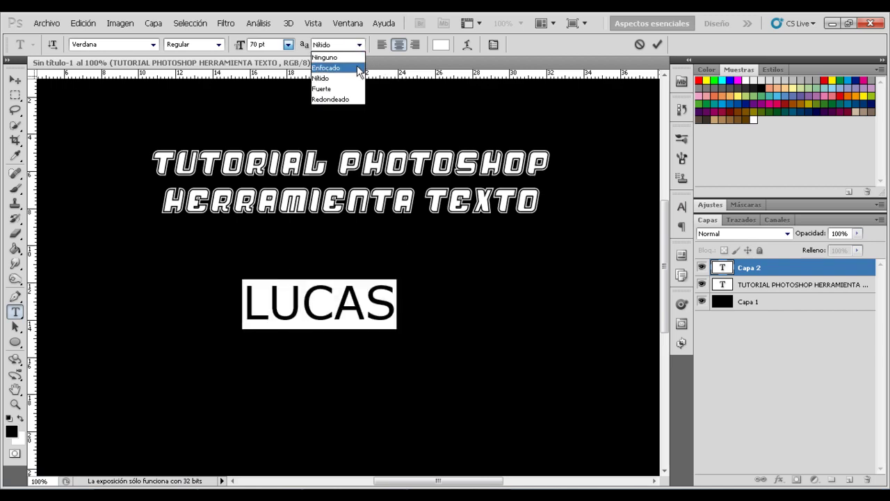
left_click(355, 89)
left_click_drag(402, 299, 223, 299)
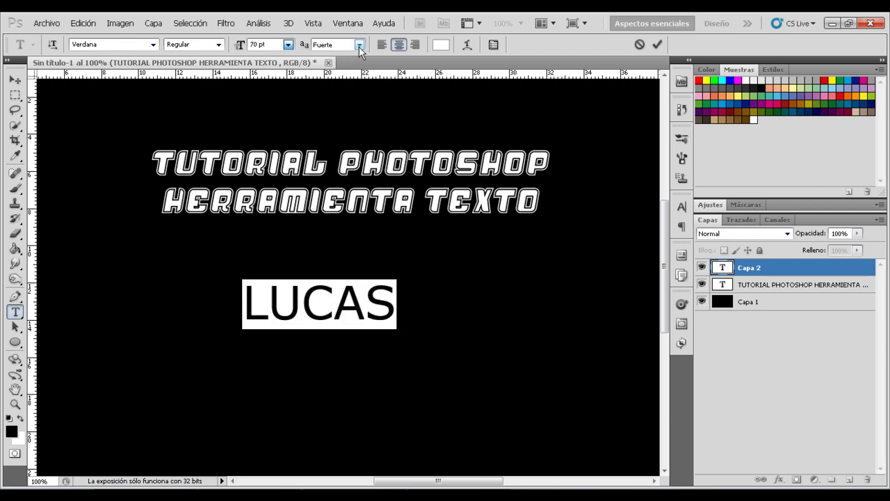
left_click(359, 46)
left_click(333, 100)
left_click(398, 291)
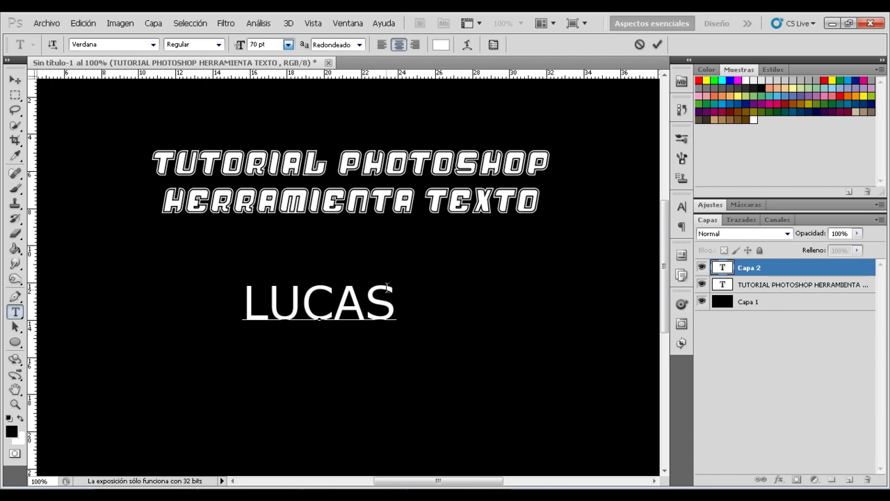
- Try Ninguno and Enfocado, then settle on Nítido anti-aliasing for LUCAS
left_click(359, 45)
left_click(344, 57)
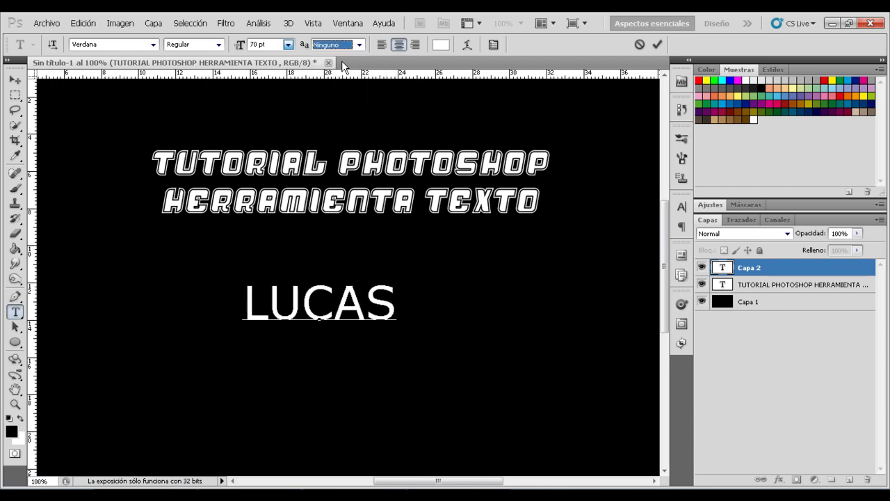
left_click(358, 44)
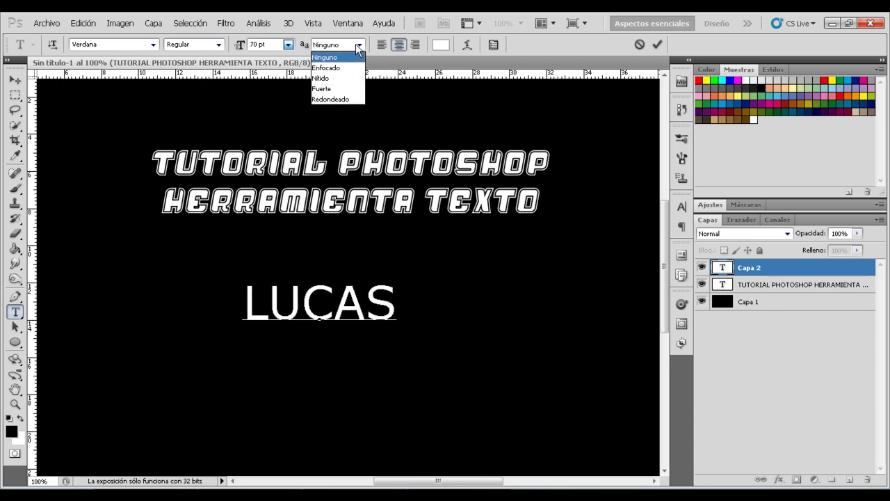
left_click(353, 67)
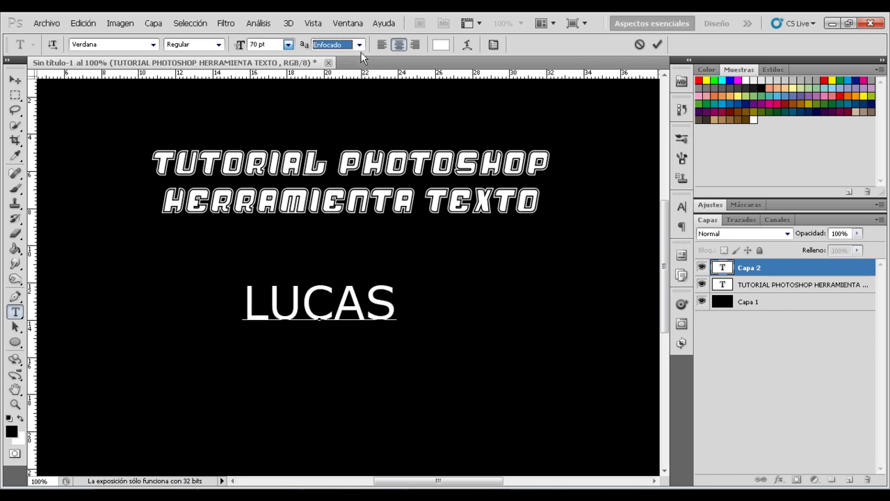
left_click(359, 44)
left_click(344, 79)
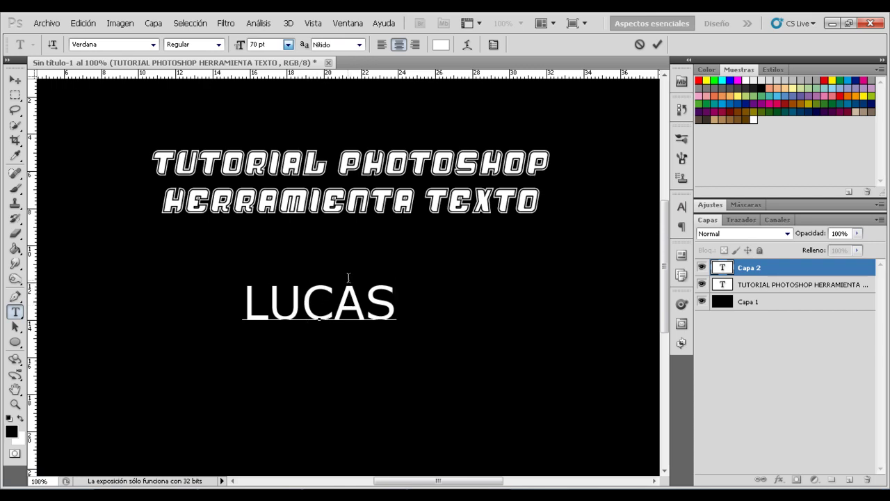
- Try left, right and centre alignment on LUCAS, leave it centred, and select the word
left_click(381, 44)
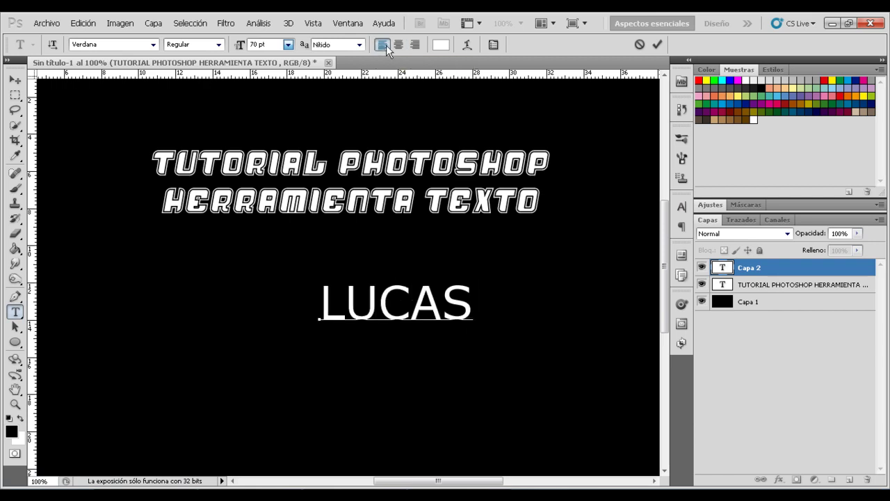
left_click(418, 47)
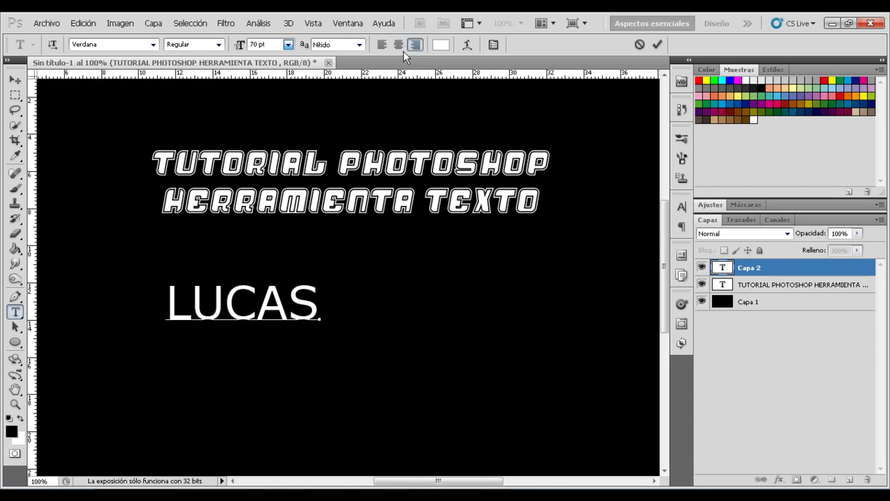
left_click(403, 48)
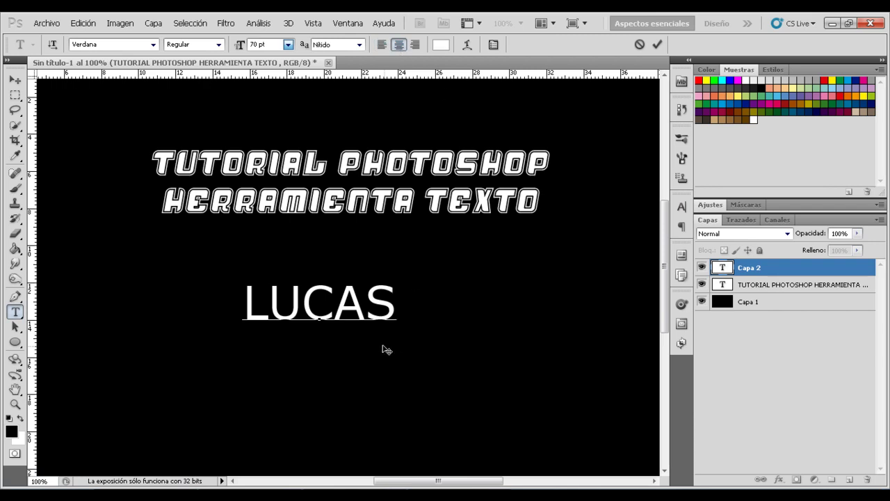
double_click(394, 303)
- Change the LUCAS text colour from trial reds to a light blue (88a4d3)
left_click(442, 46)
left_click(606, 188)
left_click(633, 161)
left_click(607, 223)
left_click_drag(601, 254, 615, 182)
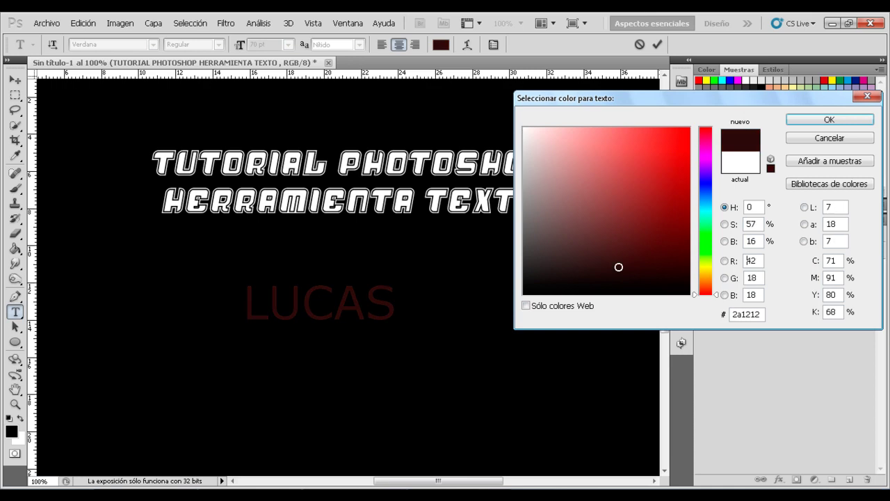
left_click(704, 186)
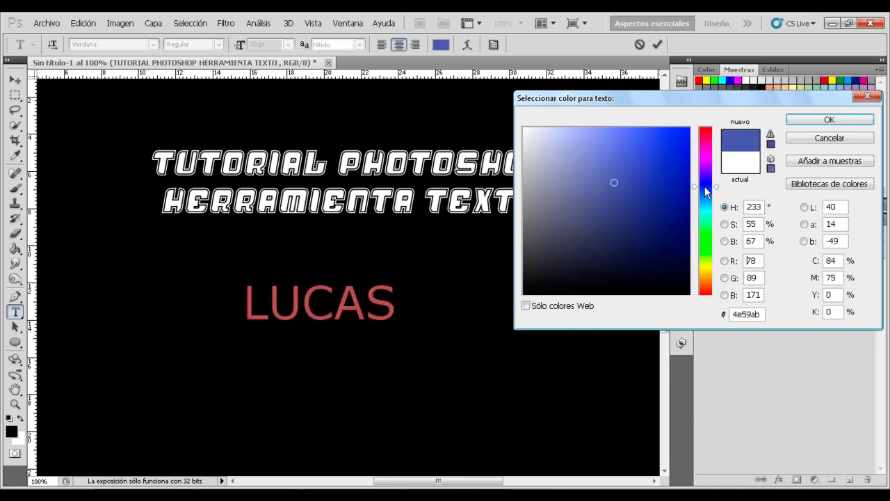
left_click_drag(704, 183, 703, 194)
left_click(569, 165)
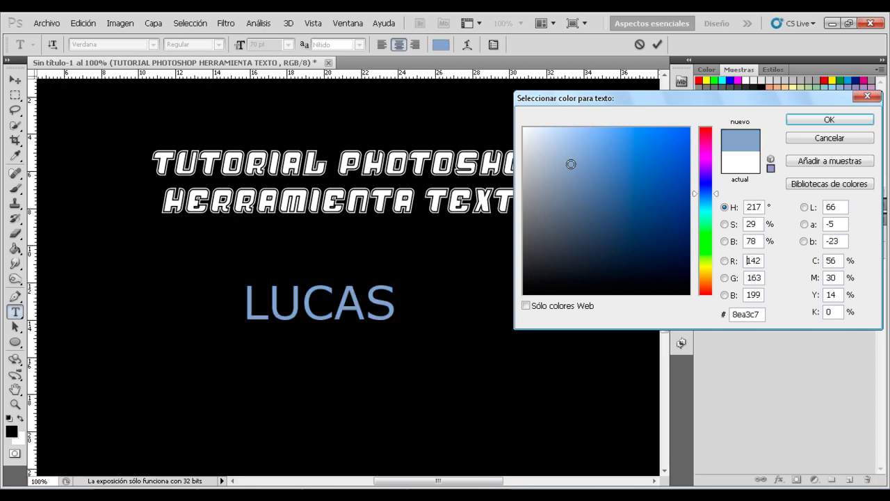
left_click_drag(561, 189, 579, 148)
left_click(802, 126)
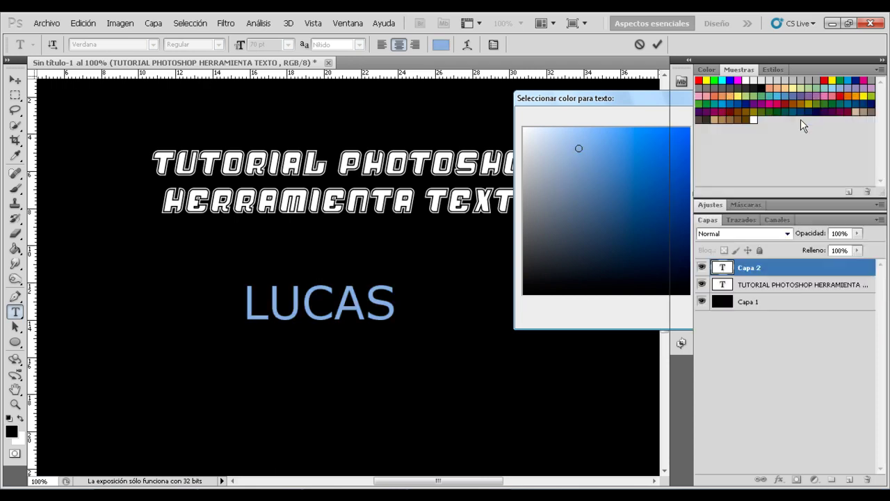
left_click(426, 287)
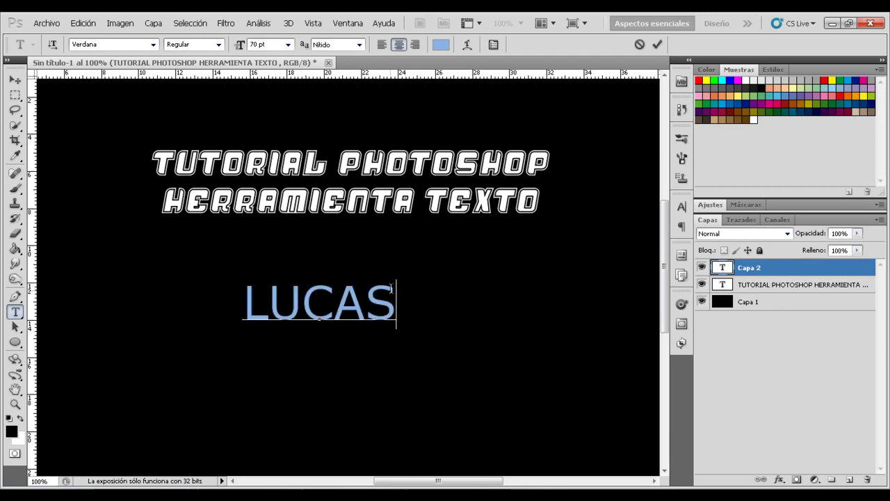
left_click_drag(393, 288, 209, 284)
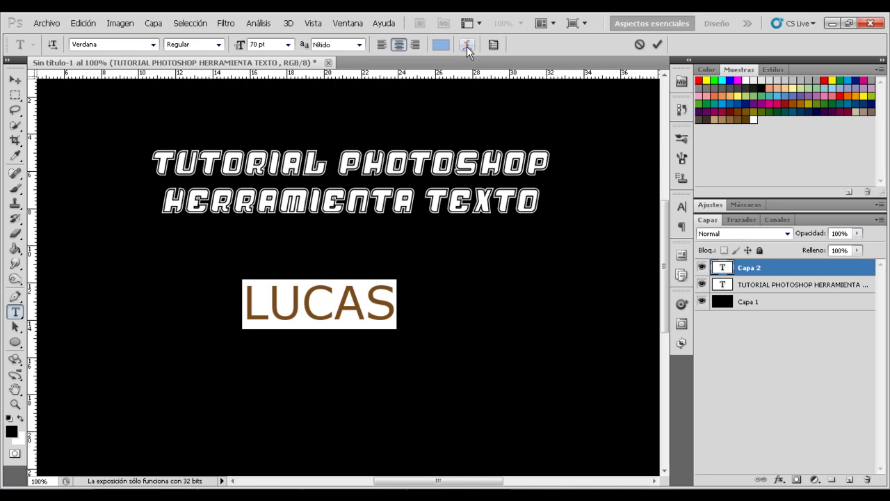
left_click(465, 46)
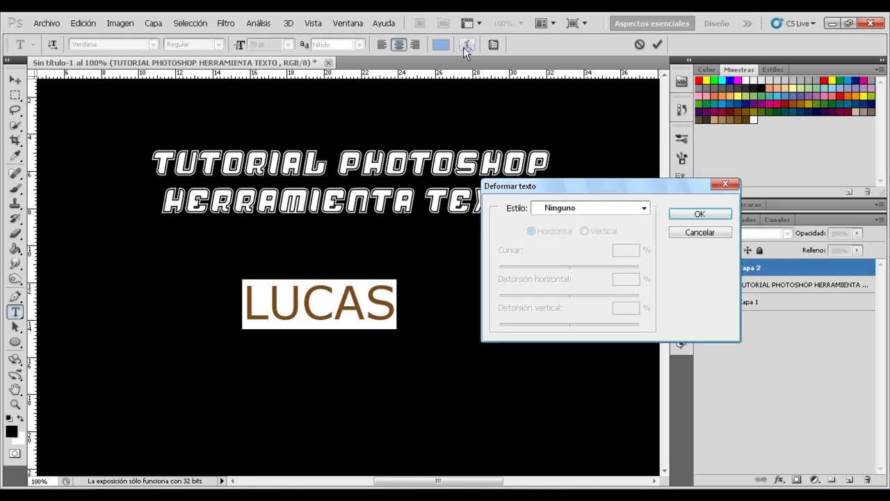
left_click(640, 213)
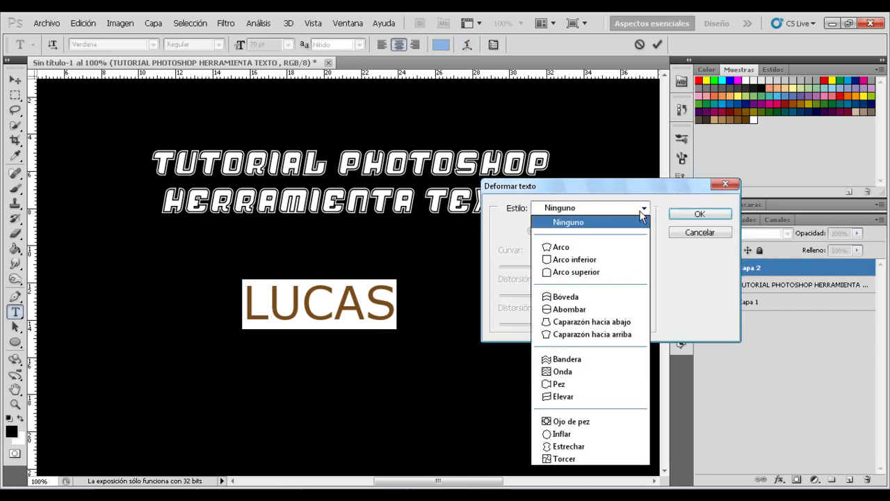
left_click(604, 248)
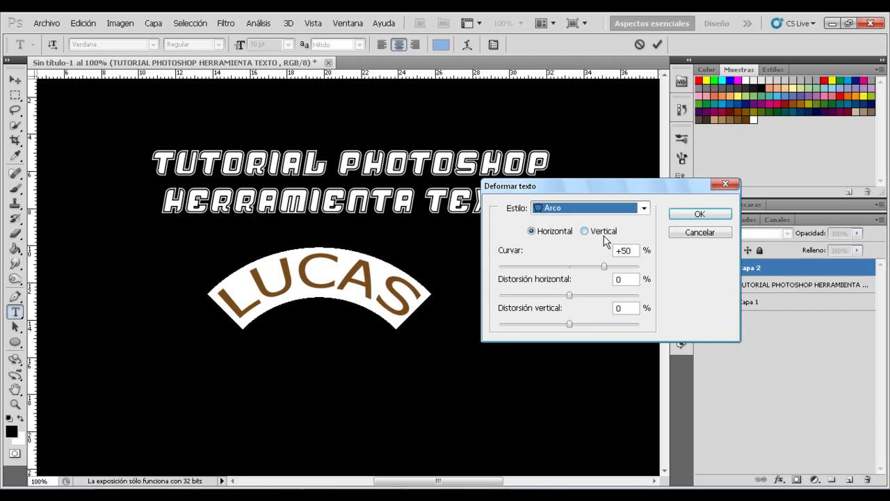
left_click(640, 209)
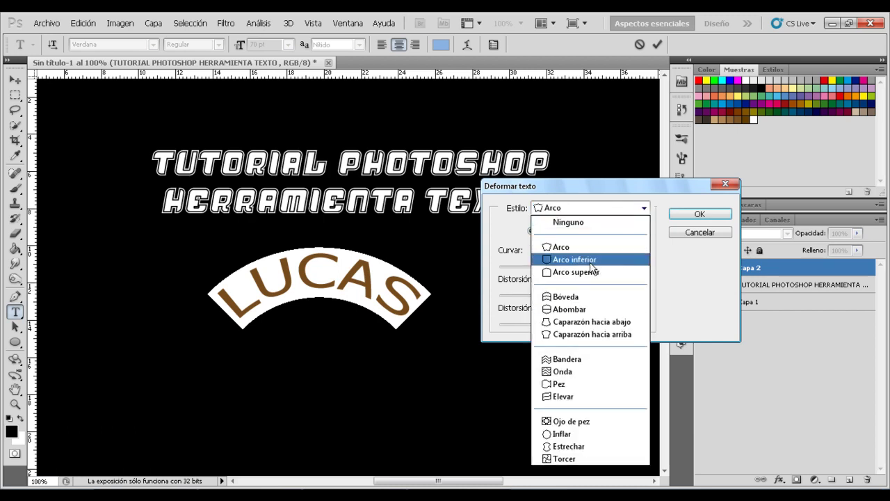
left_click(590, 260)
left_click(644, 208)
left_click(588, 272)
left_click(643, 208)
left_click(571, 295)
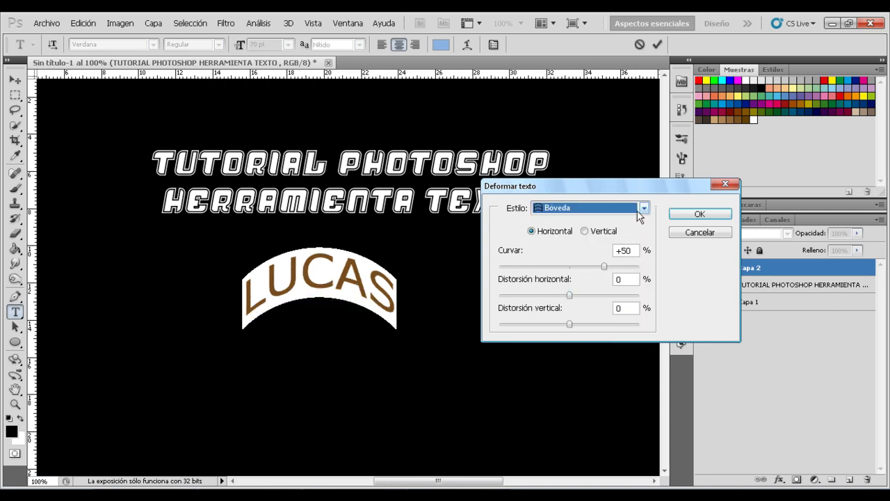
left_click(641, 208)
left_click(572, 307)
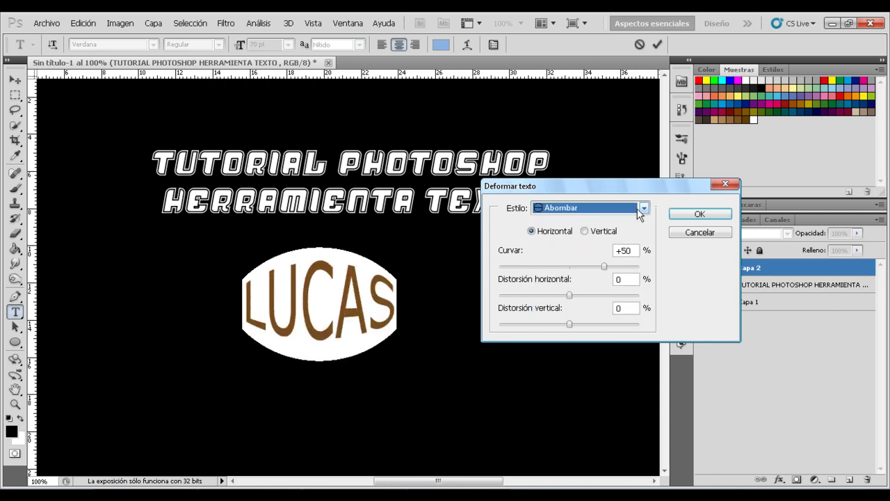
left_click(643, 208)
left_click(590, 359)
left_click(643, 208)
left_click(559, 384)
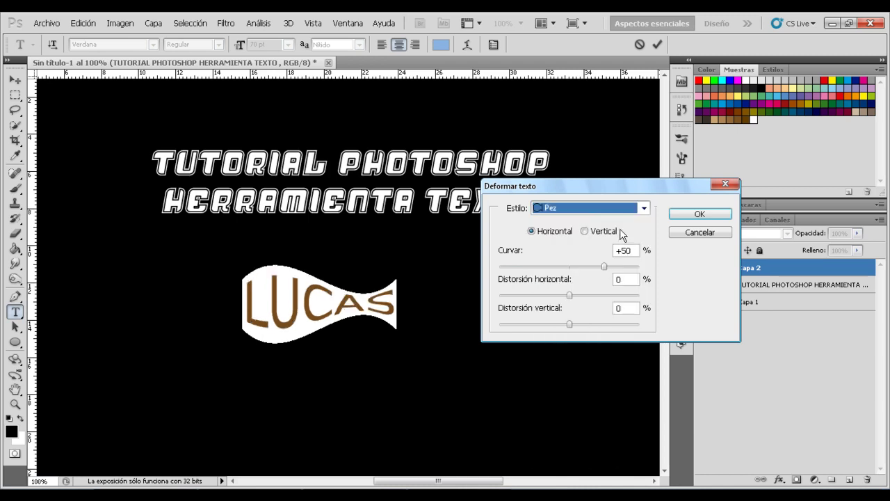
left_click(643, 208)
left_click(590, 421)
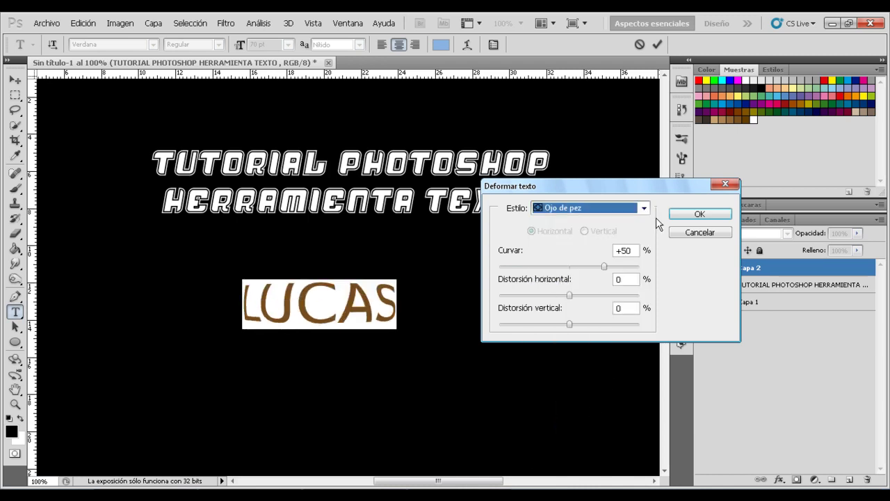
left_click(644, 208)
left_click(580, 443)
left_click(643, 208)
left_click(636, 220)
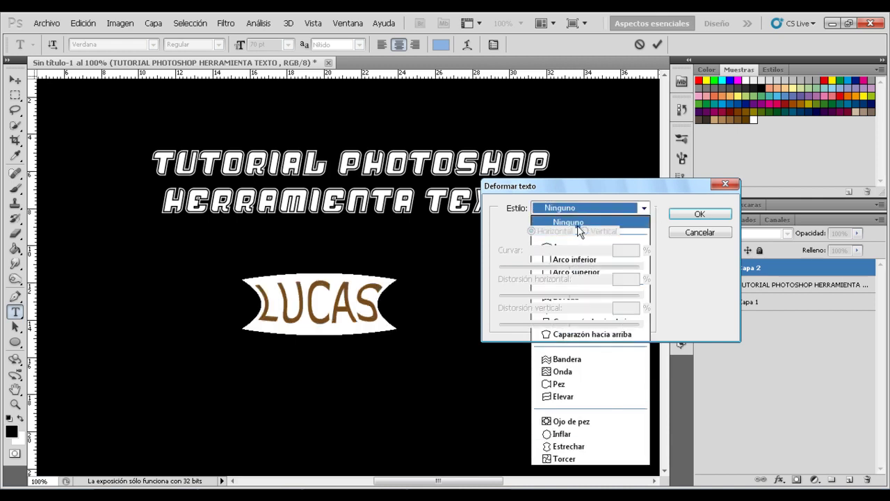
left_click(643, 208)
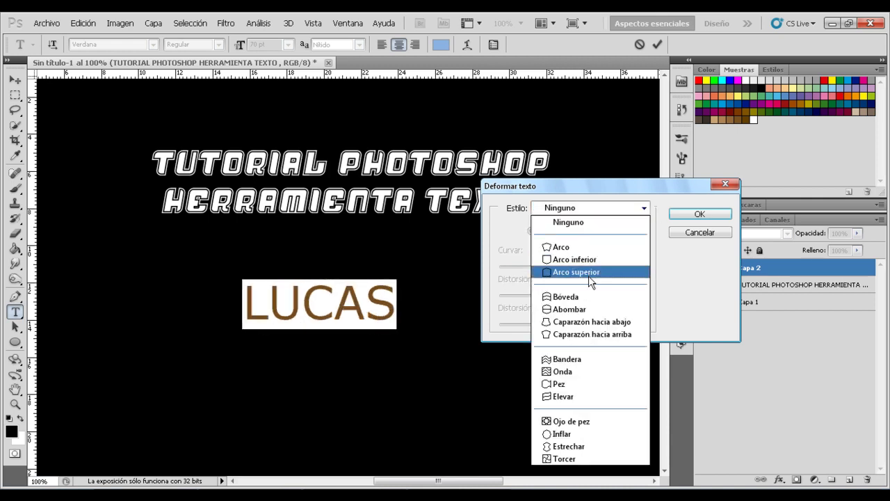
left_click(589, 271)
left_click(585, 230)
mouse_move(544, 267)
left_mouse_down()
mouse_move(530, 269)
mouse_move(612, 263)
mouse_move(585, 260)
left_mouse_up()
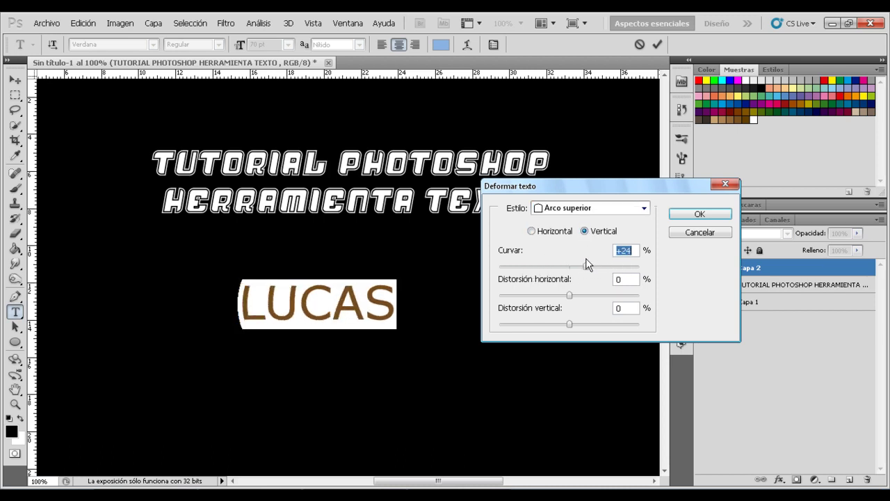
left_click(561, 233)
left_click(530, 267)
left_click_drag(531, 267, 615, 267)
left_click_drag(567, 298, 512, 296)
left_click_drag(569, 324, 589, 325)
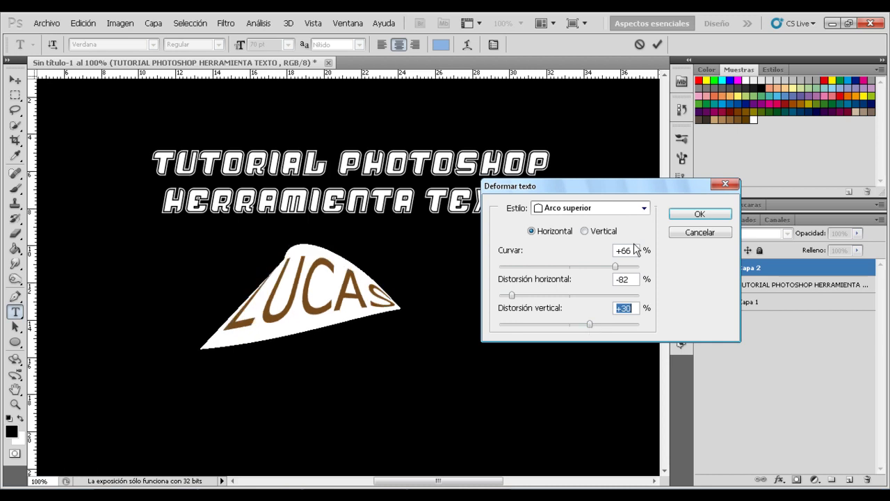
left_click(680, 232)
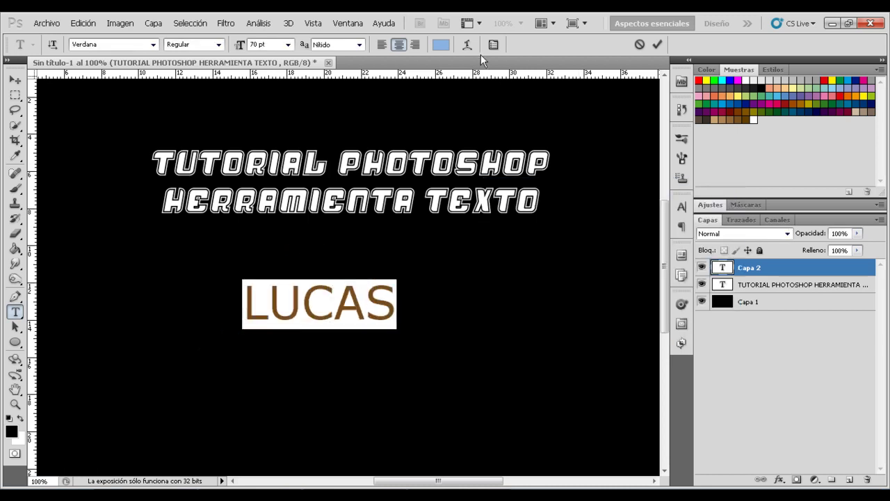
left_click(492, 45)
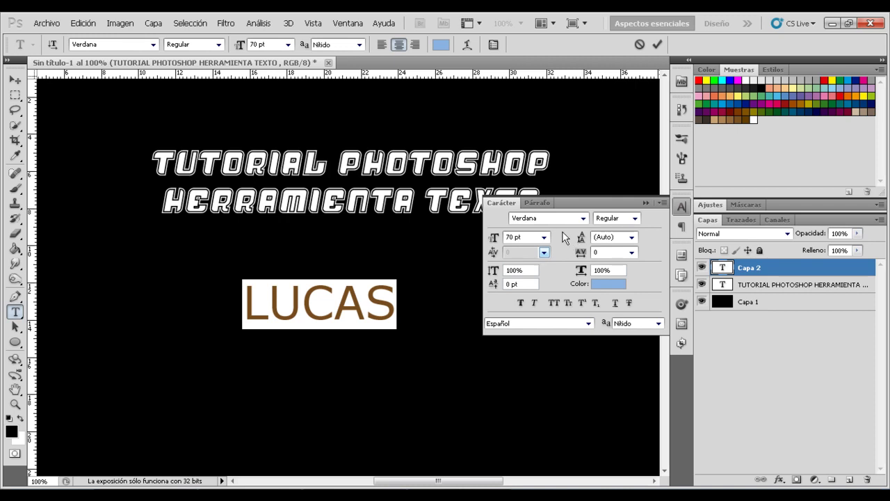
left_click(537, 202)
left_click(506, 203)
left_click(555, 303)
left_click(568, 303)
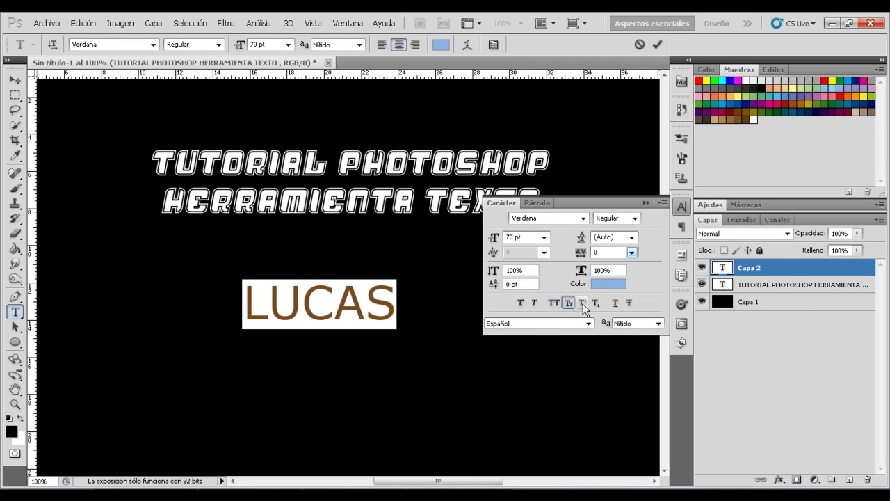
left_click(598, 303)
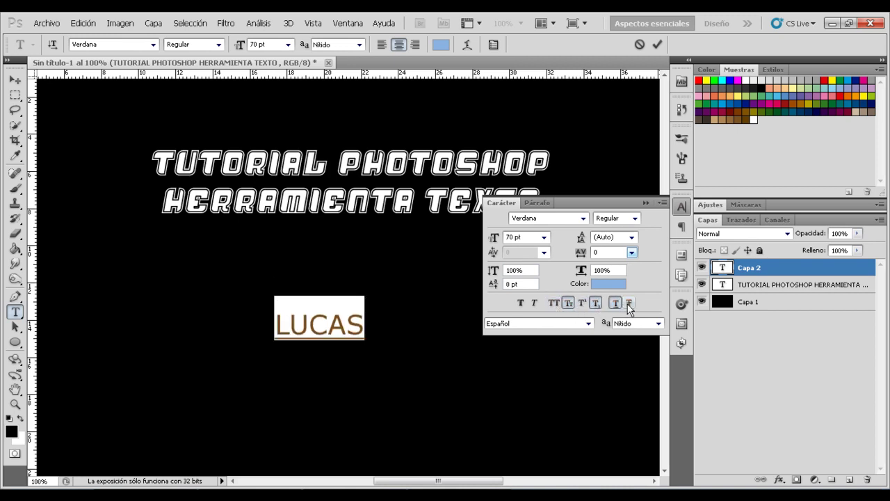
left_click(629, 303)
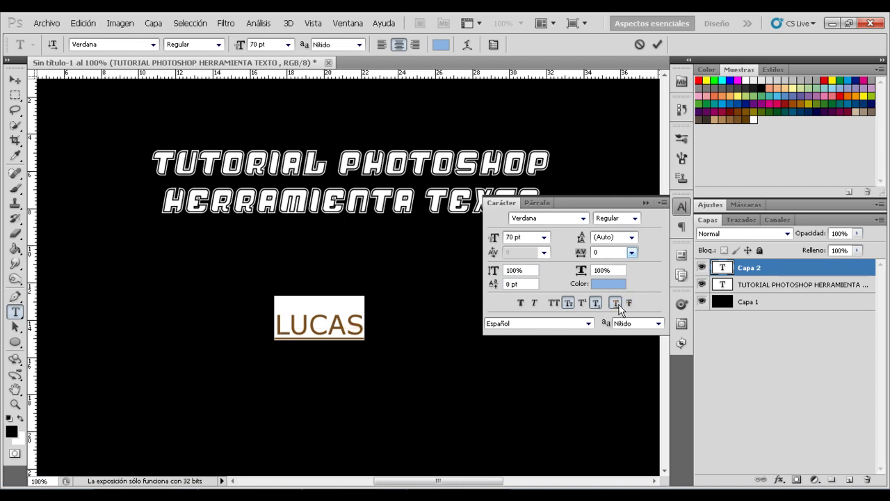
left_click(583, 302)
left_click(583, 303)
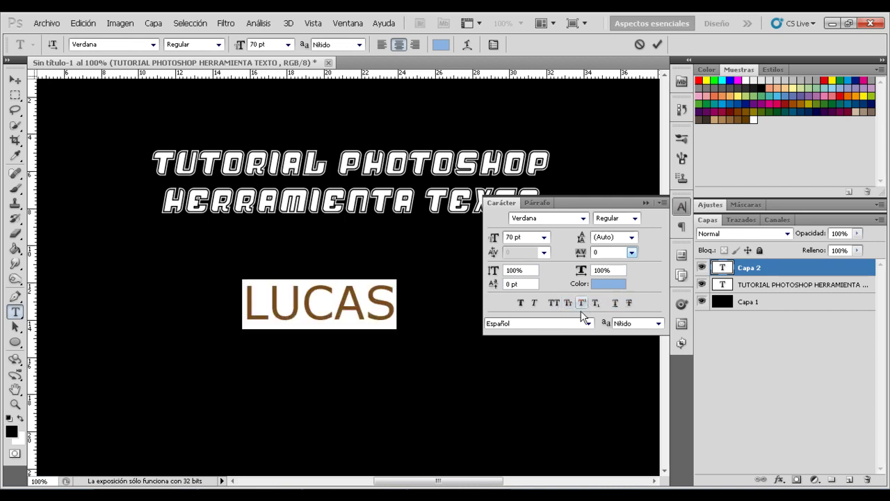
left_click(521, 303)
left_click(521, 304)
left_click(645, 203)
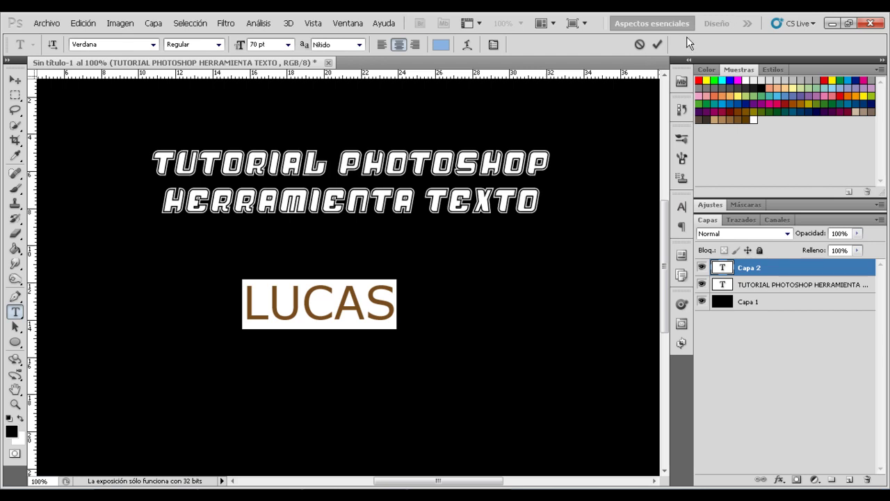
- Confirm the light-blue LUCAS text edit with the options-bar checkmark
left_click(657, 44)
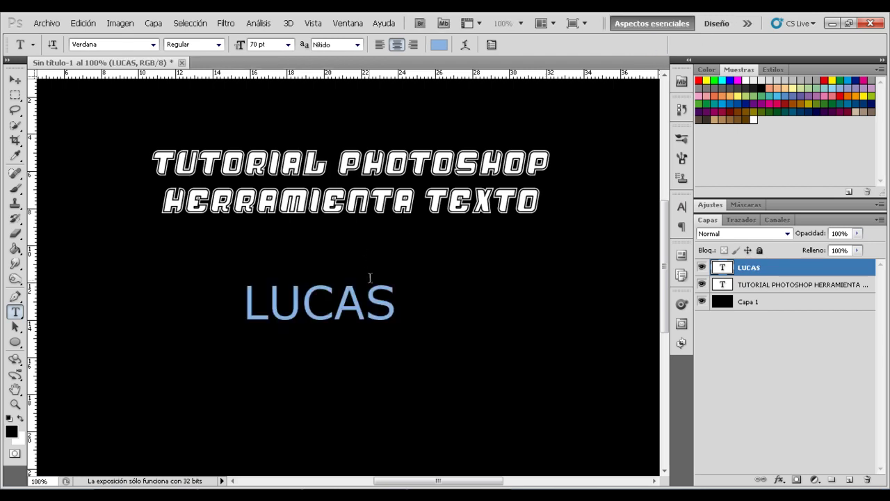